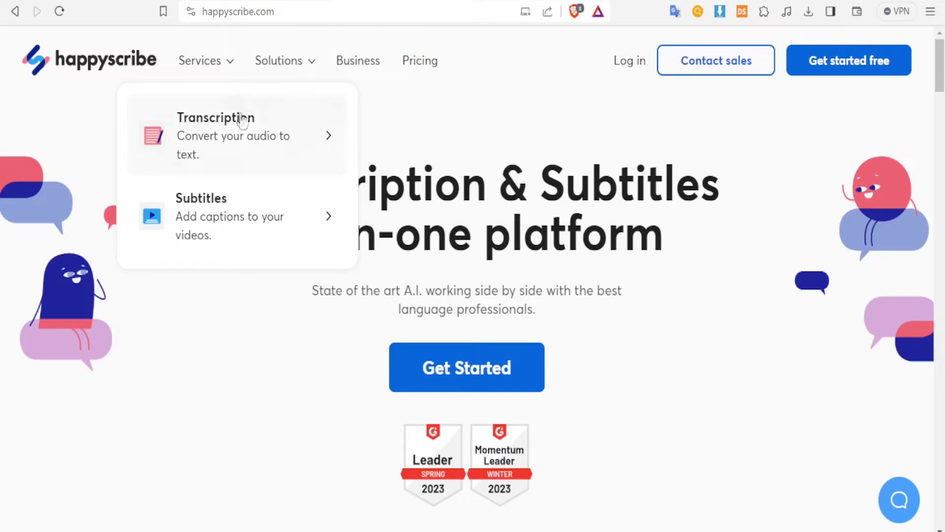
Show the Services dropdown in the Happy Scribe homepage navigation.
mouse_move(249, 137)
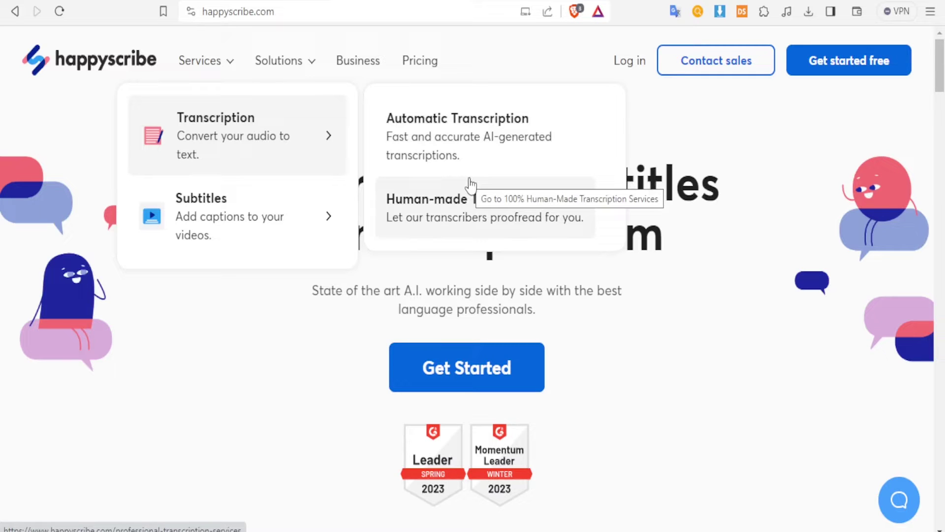
Preview the Transcription and Subtitles submenus of the Services dropdown.
mouse_move(270, 238)
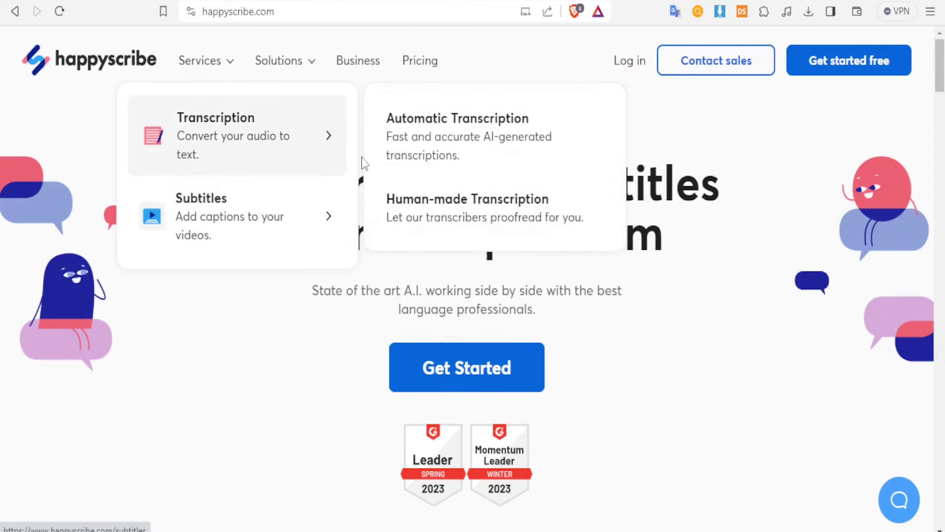
mouse_move(269, 123)
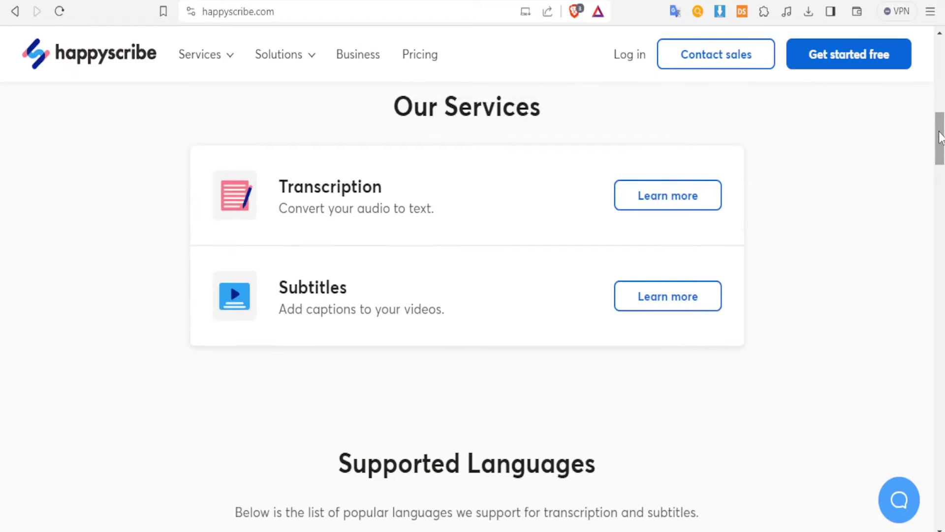
Expand 'See all languages', scroll the language grid, and move on to the careers page.
left_click_drag(940, 140, 941, 165)
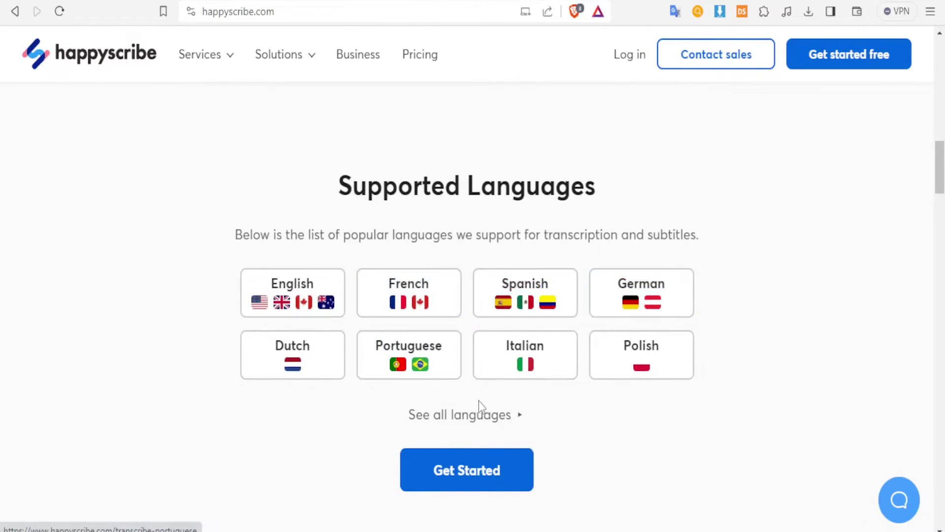
left_click(461, 422)
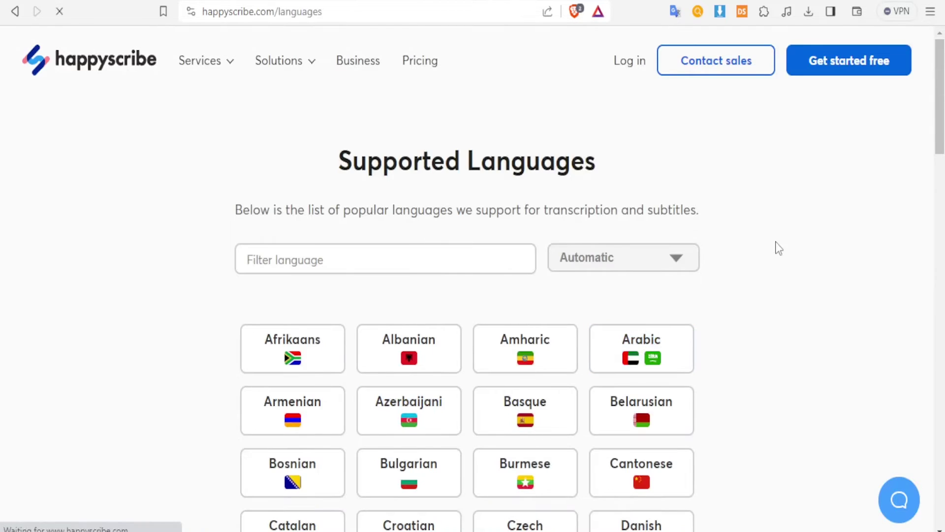
scroll(938, 156, "down", 3)
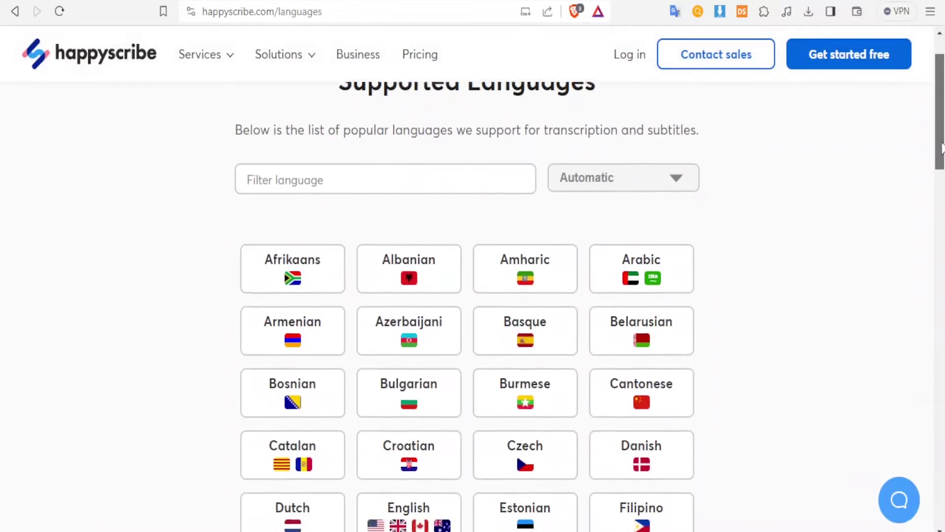
left_click_drag(942, 157, 943, 181)
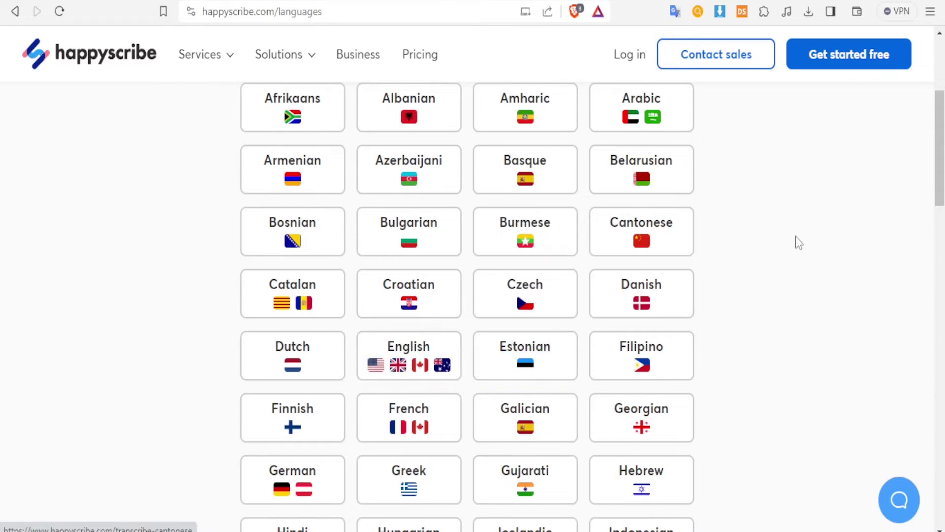
left_click_drag(938, 162, 934, 419)
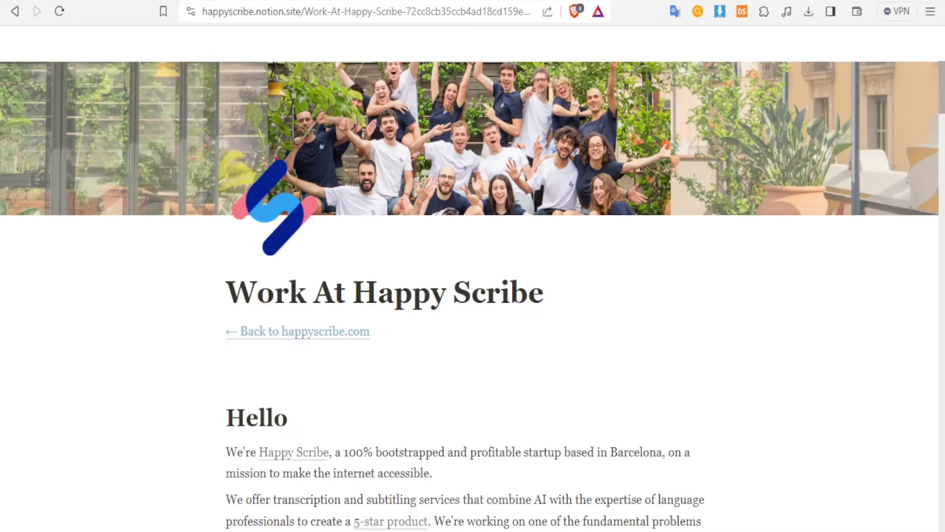
Scroll through the Work At Happy Scribe page to the Become a freelancer Subtitler link.
scroll(473, 296, "down", 5)
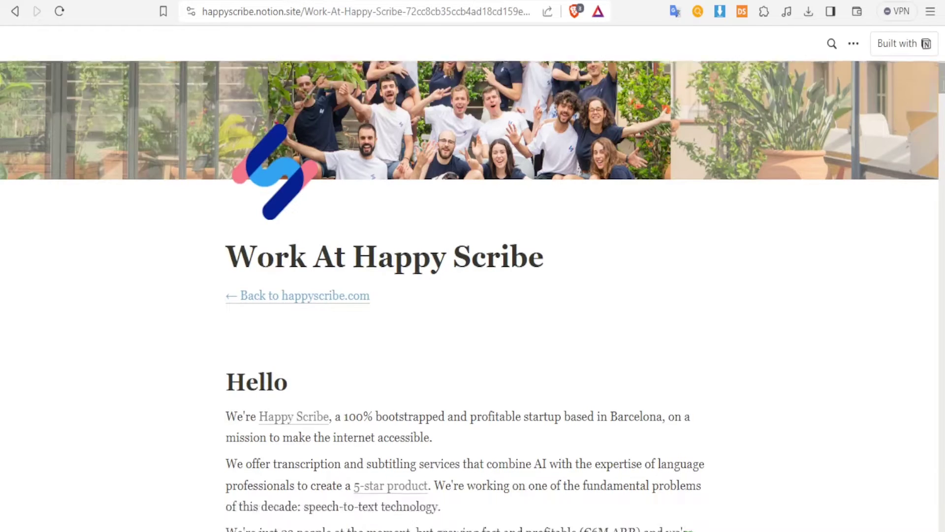
scroll(472, 295, "up", 1)
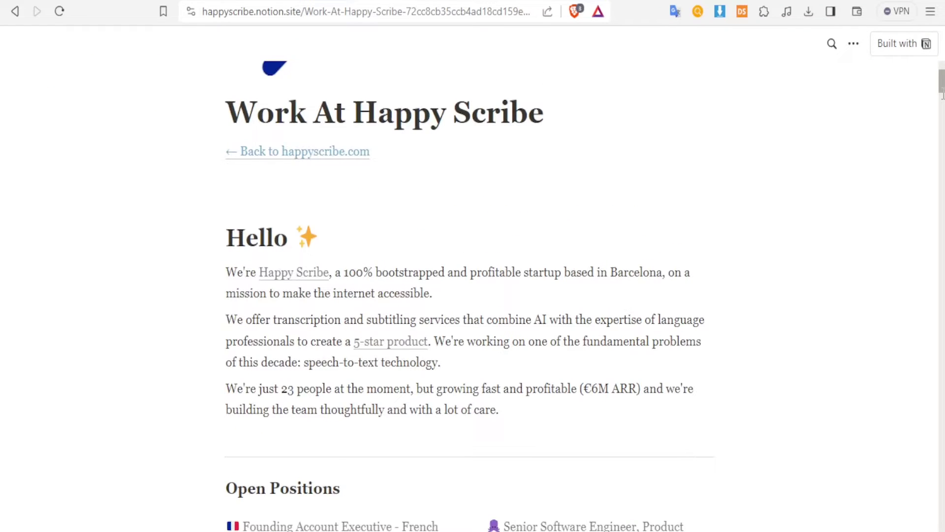
scroll(717, 162, "down", 4)
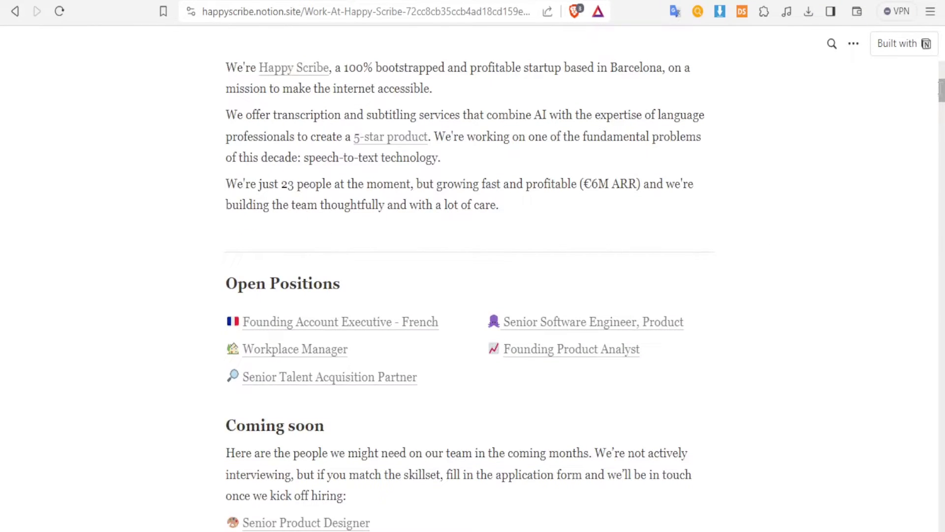
scroll(470, 300, "down", 10)
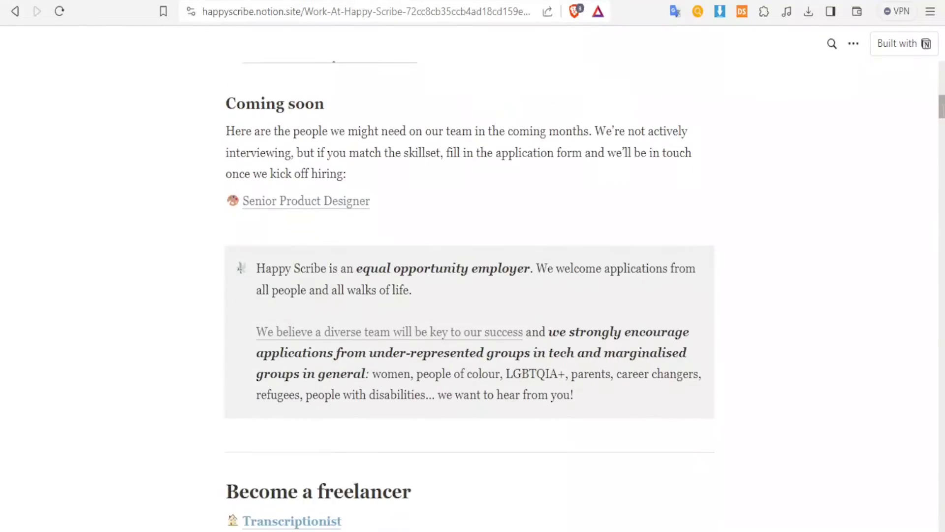
scroll(651, 135, "down", 2)
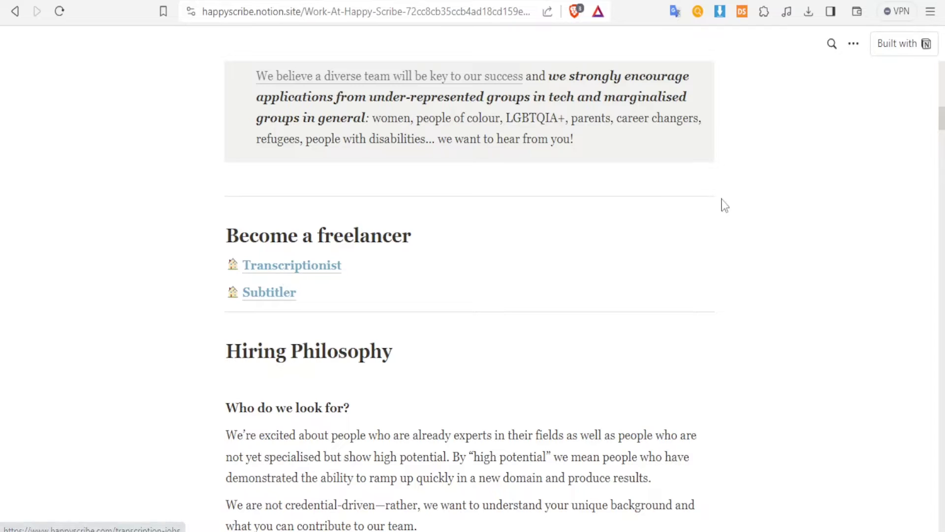
scroll(468, 295, "down", 20)
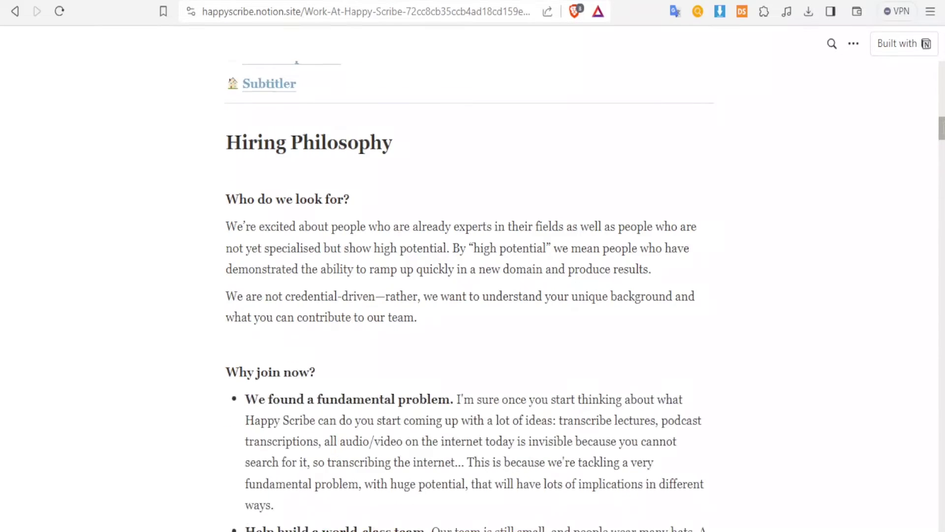
scroll(468, 296, "down", 20)
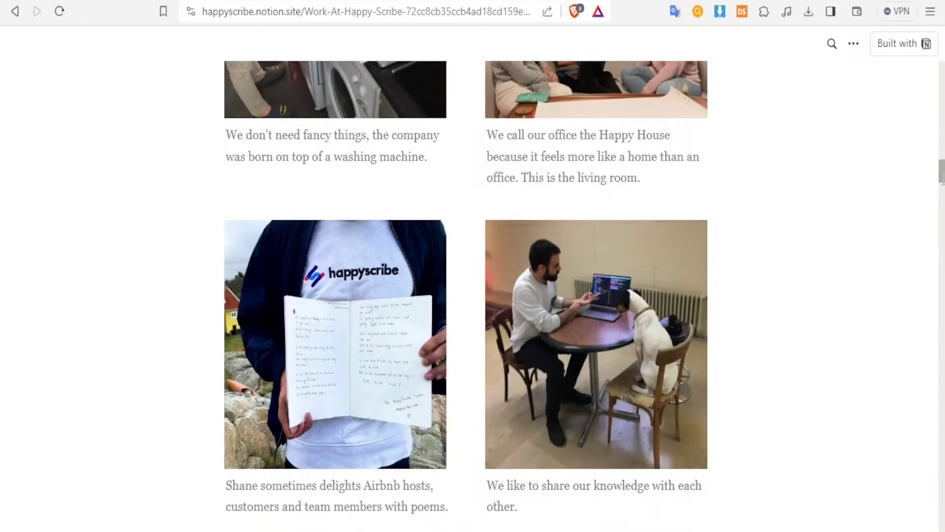
scroll(943, 287, "down", 8)
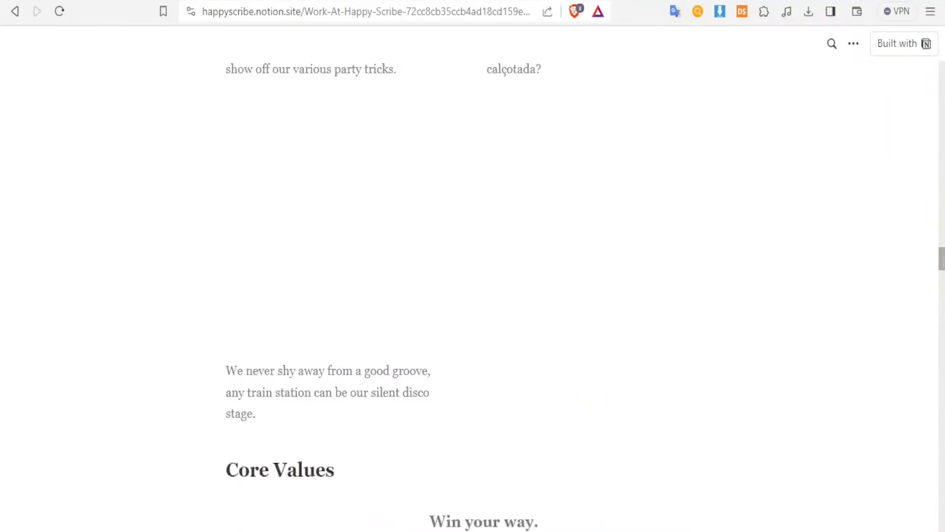
scroll(943, 286, "up", 20)
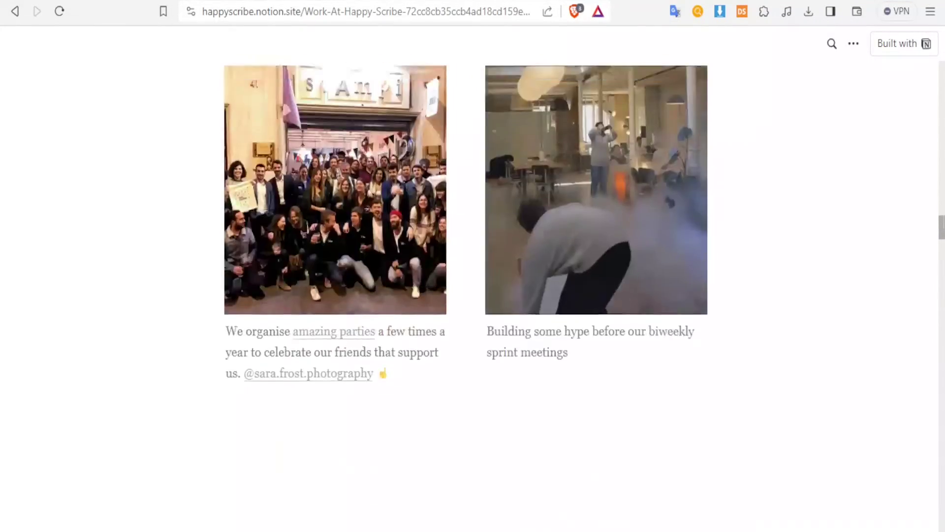
scroll(939, 137, "up", 15)
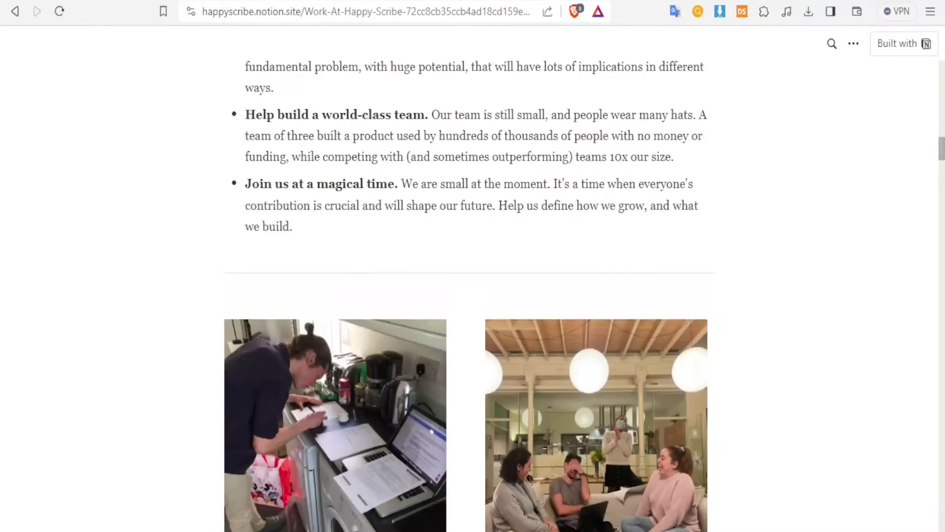
scroll(939, 137, "up", 6)
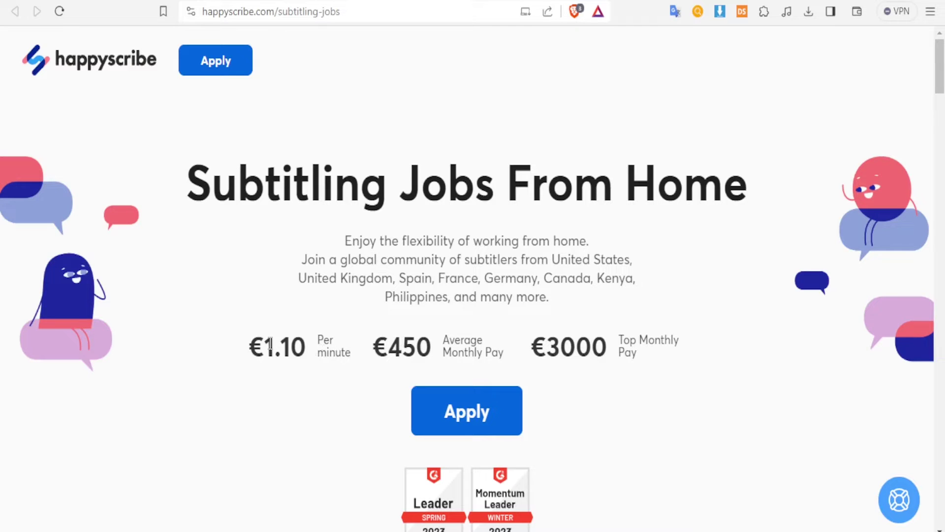
Highlight the €1.10 per minute, €450 average and €3000 top monthly pay figures.
left_click_drag(264, 344, 304, 345)
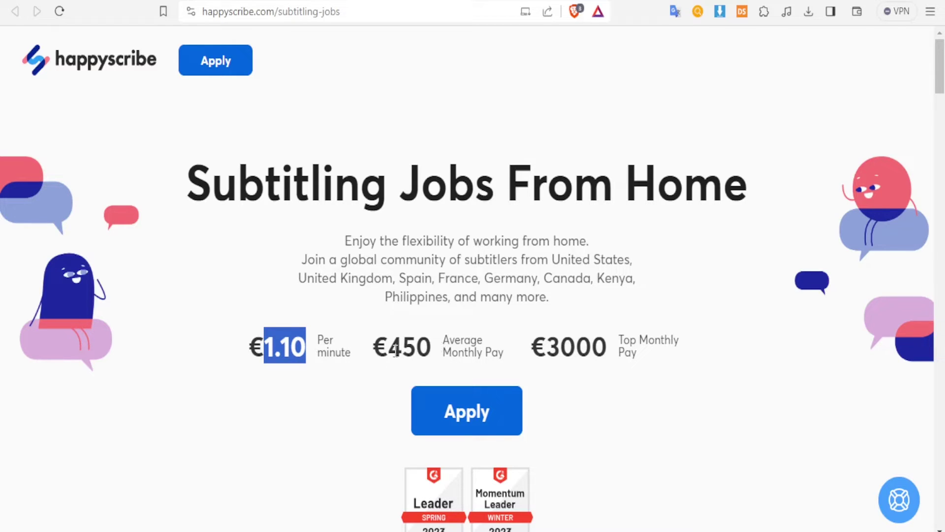
left_click_drag(394, 347, 434, 346)
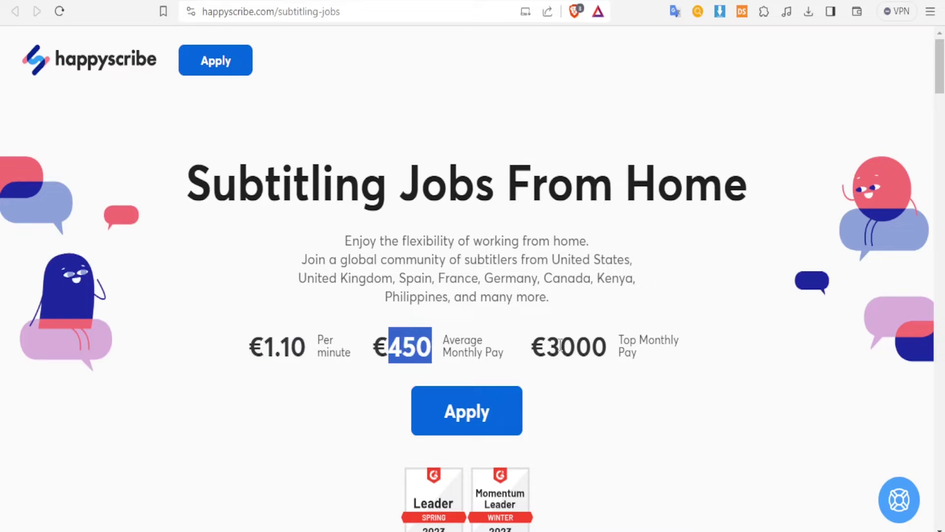
left_click_drag(548, 347, 611, 352)
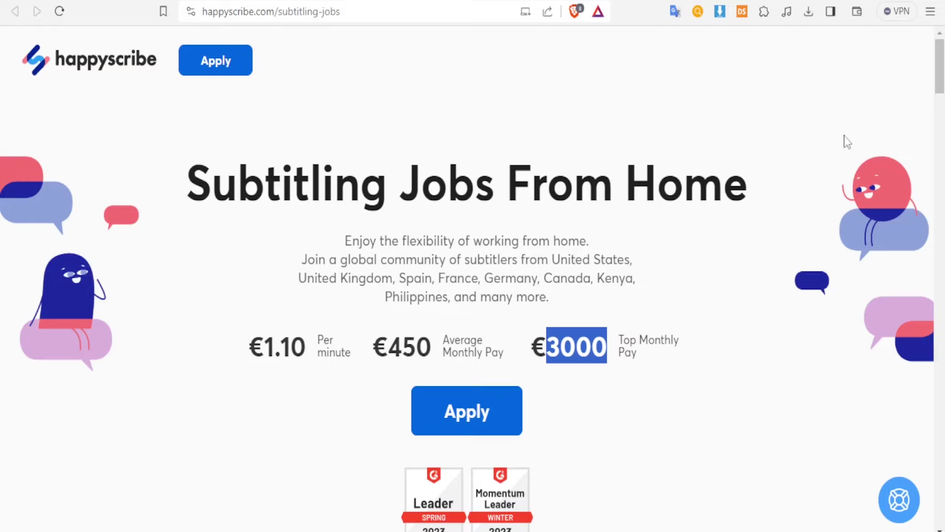
Scroll down to 'How does it work?' and back up to the Apply button.
left_click_drag(941, 83, 941, 104)
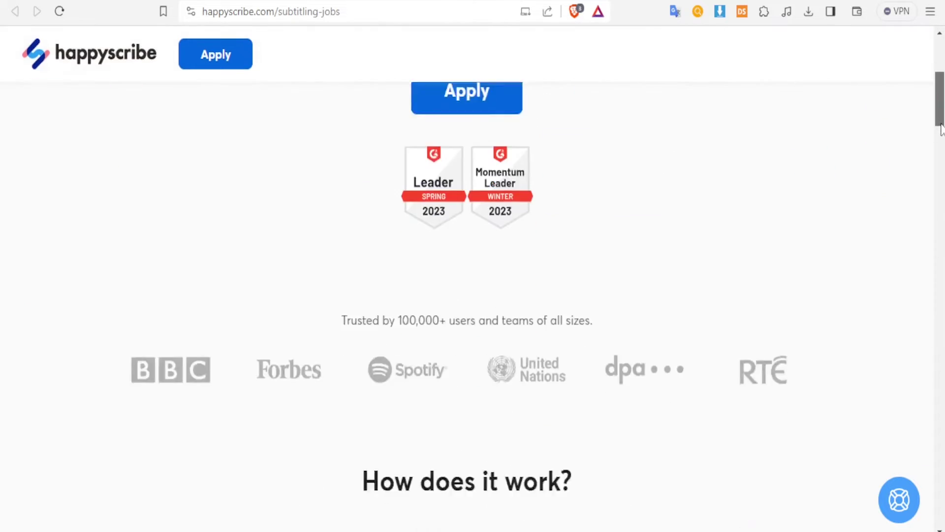
scroll(941, 129, "down", 8)
scroll(588, 203, "up", 7)
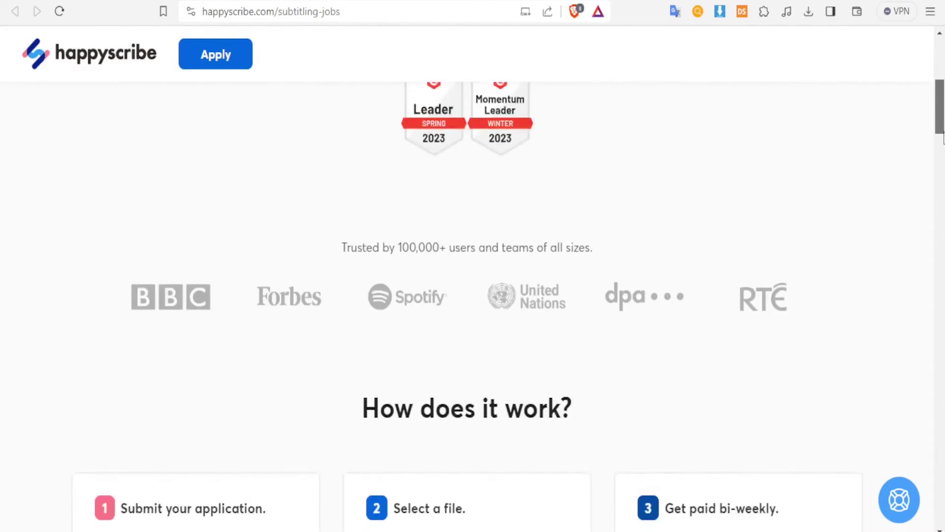
scroll(589, 204, "down", 5)
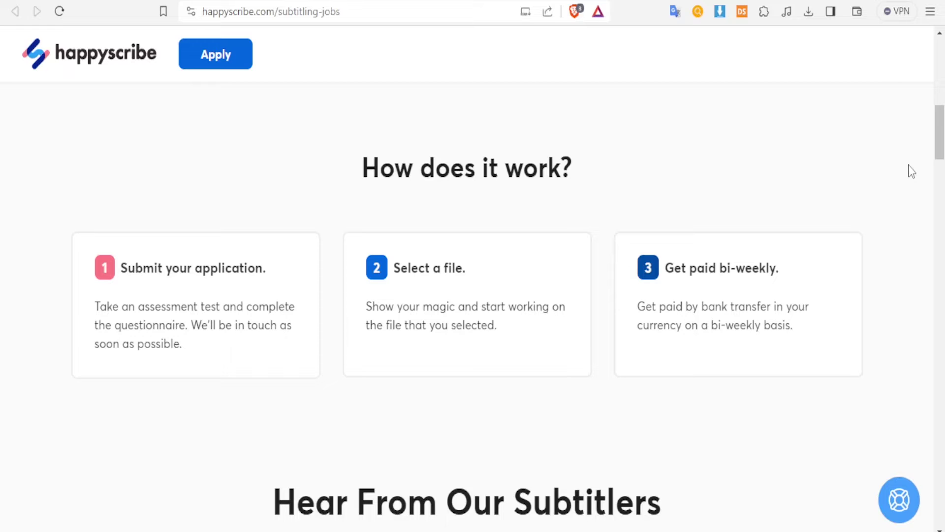
left_click_drag(940, 144, 939, 78)
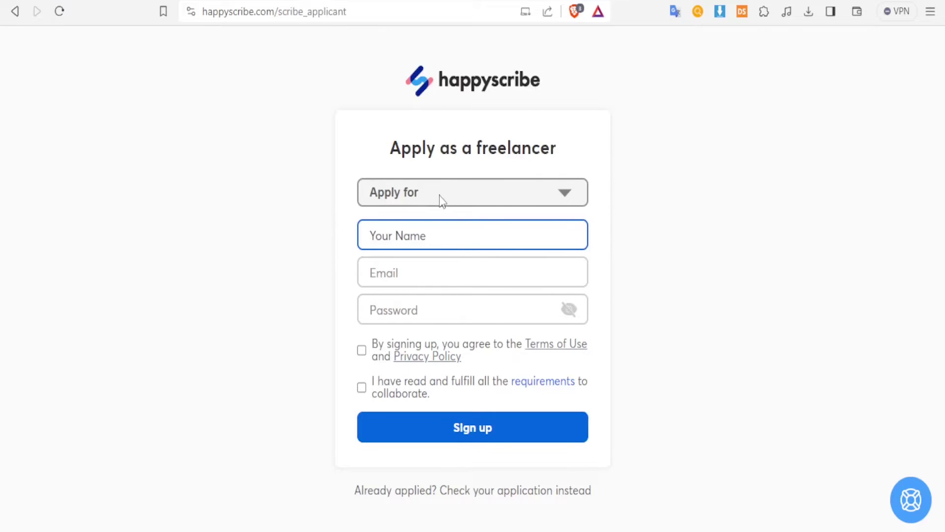
Choose French as the application language and enter the applicant's name, email and password.
left_click(448, 199)
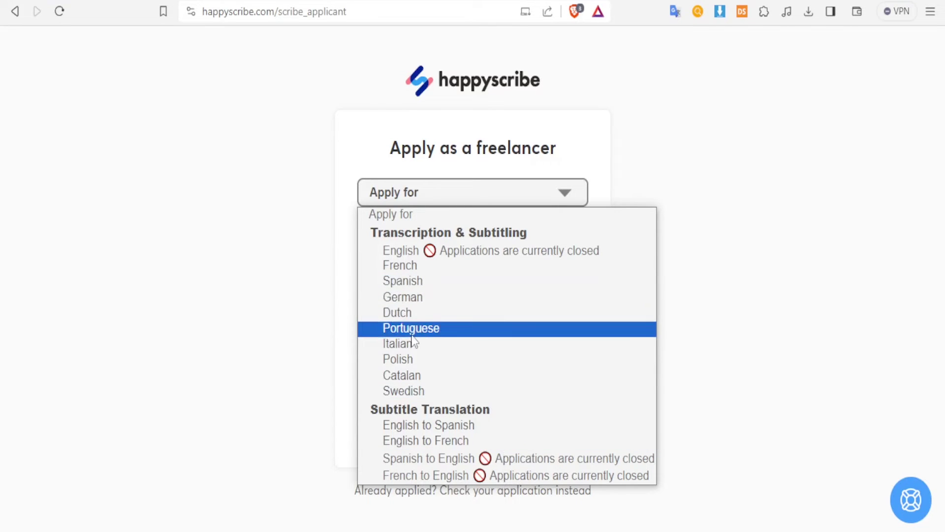
left_click(413, 268)
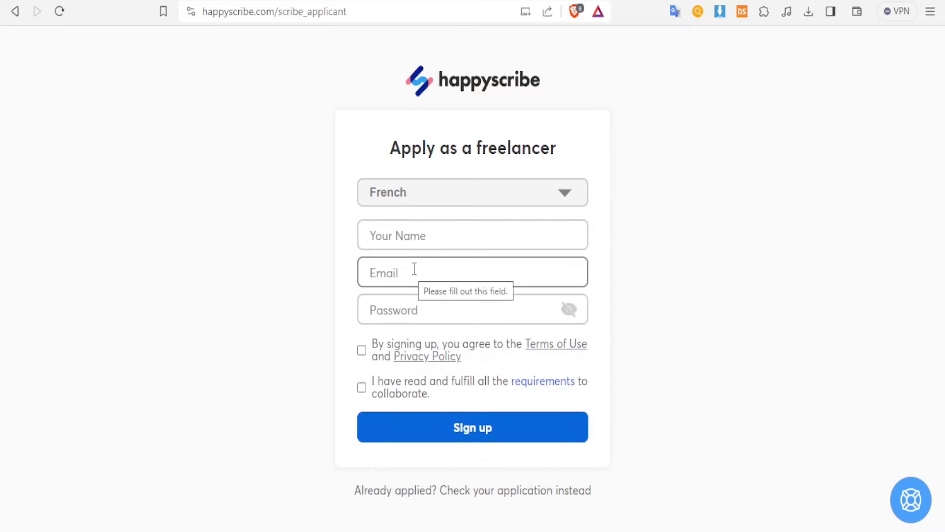
left_click(425, 237)
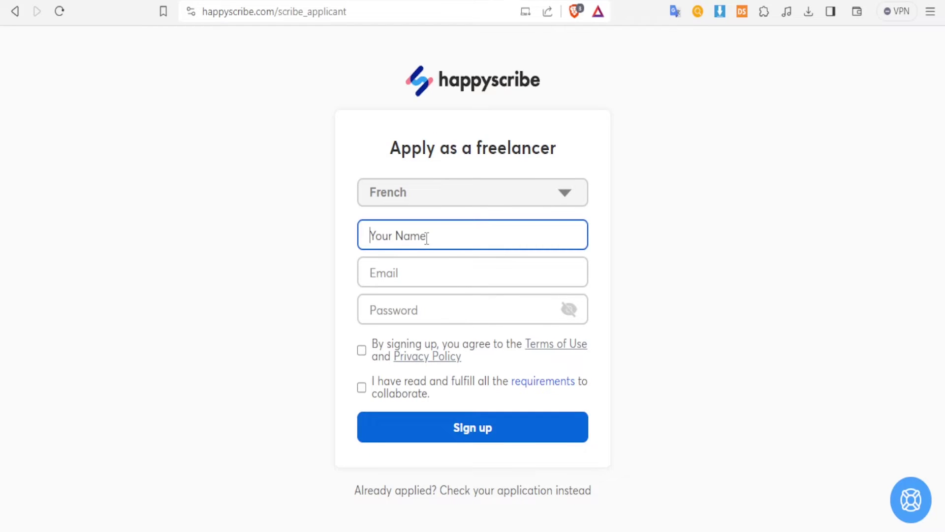
type("Joe")
key("Tab")
key("Tab")
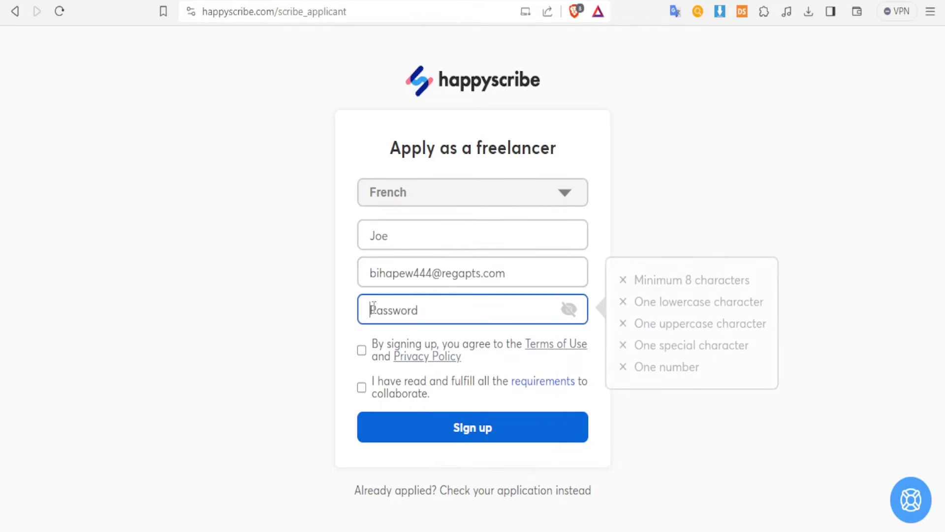
type("••••••••••••••••")
Accept the terms and collaboration requirements and submit the freelancer sign-up.
left_click(362, 350)
left_click(362, 388)
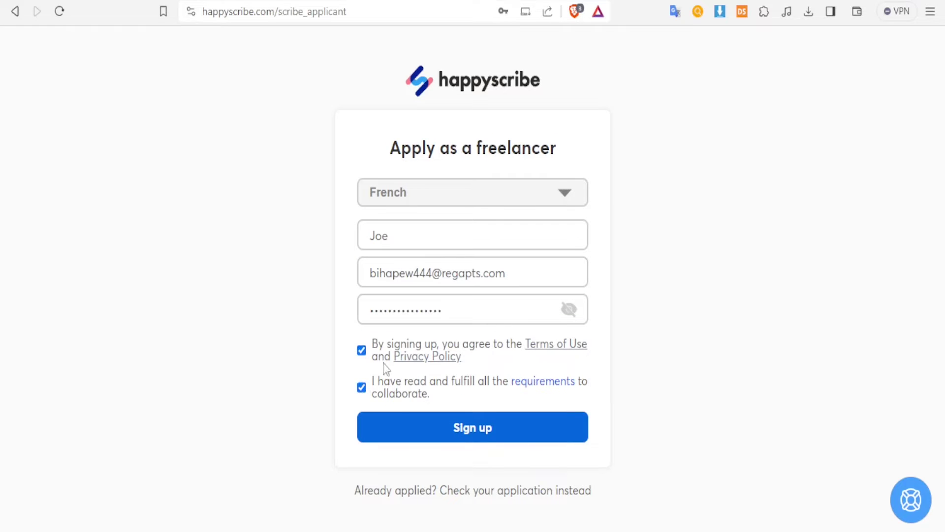
left_click(465, 430)
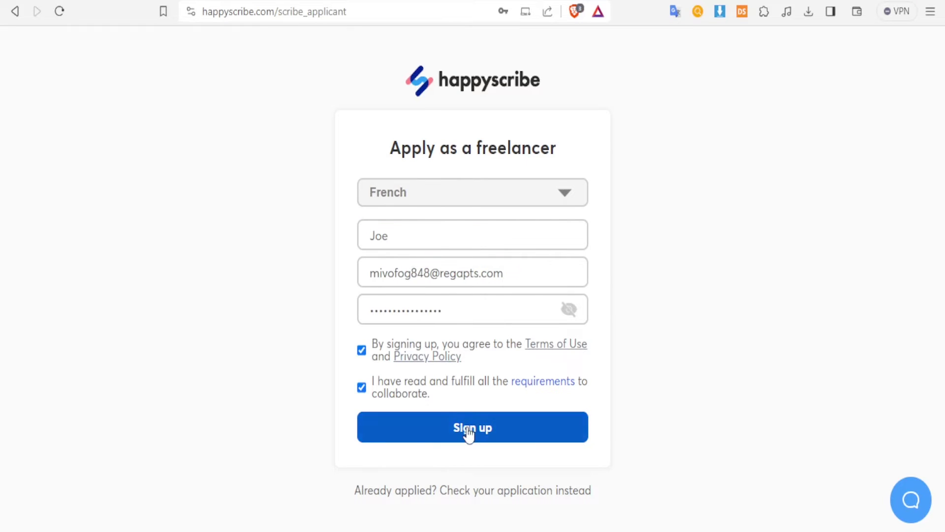
left_click(564, 192)
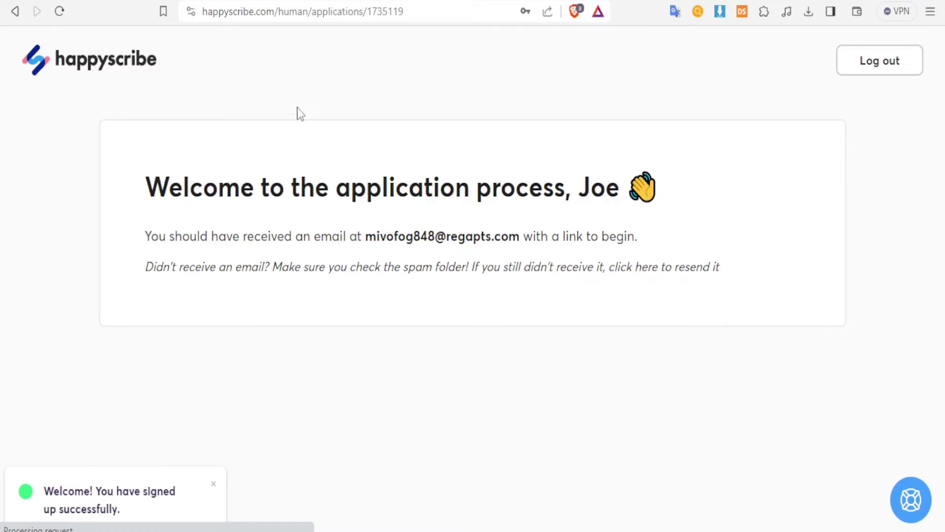
In the temp-mail inbox, open Happy Scribe's Begin your application email and follow Start my application.
key("ctrl+Tab")
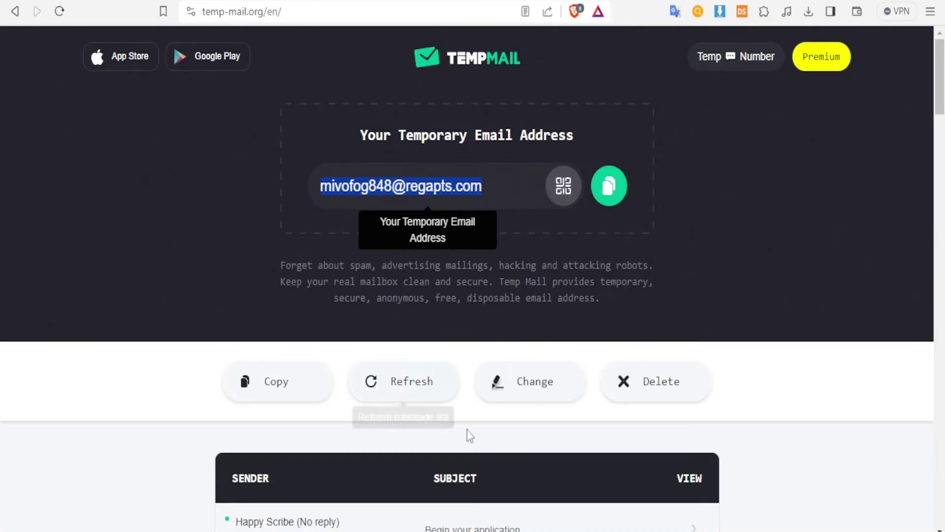
scroll(468, 443, "down", 3)
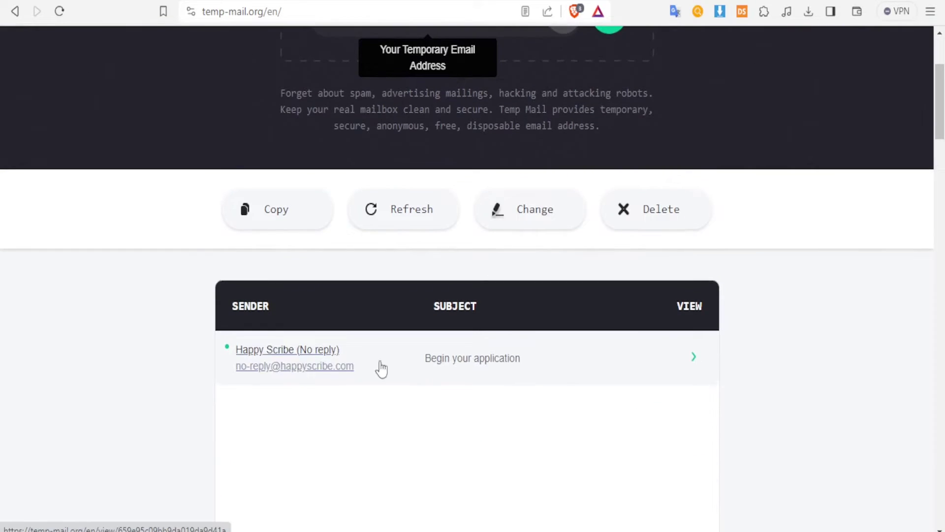
left_click(474, 362)
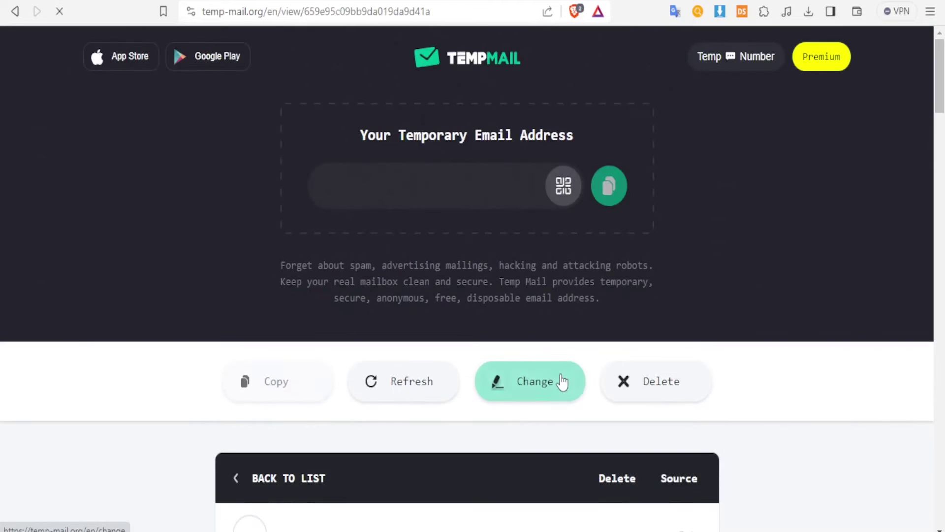
scroll(559, 378, "down", 10)
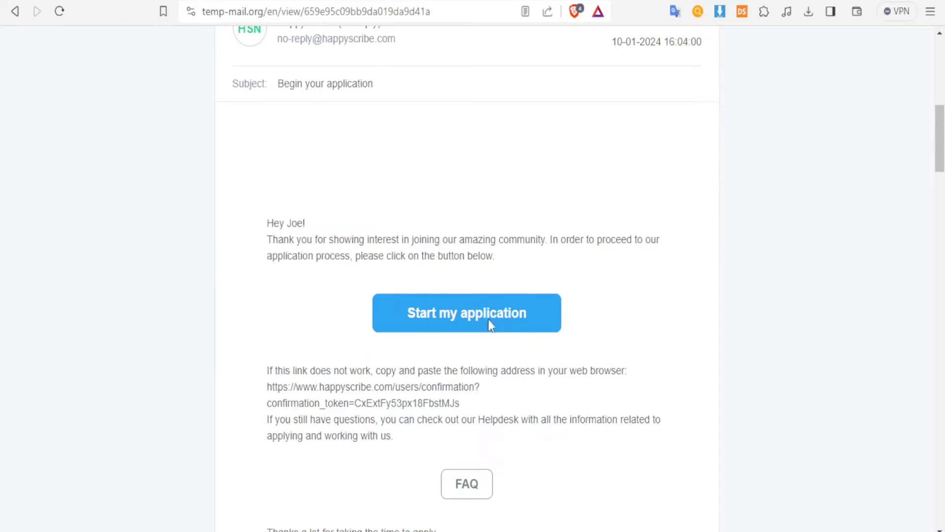
left_click(483, 362)
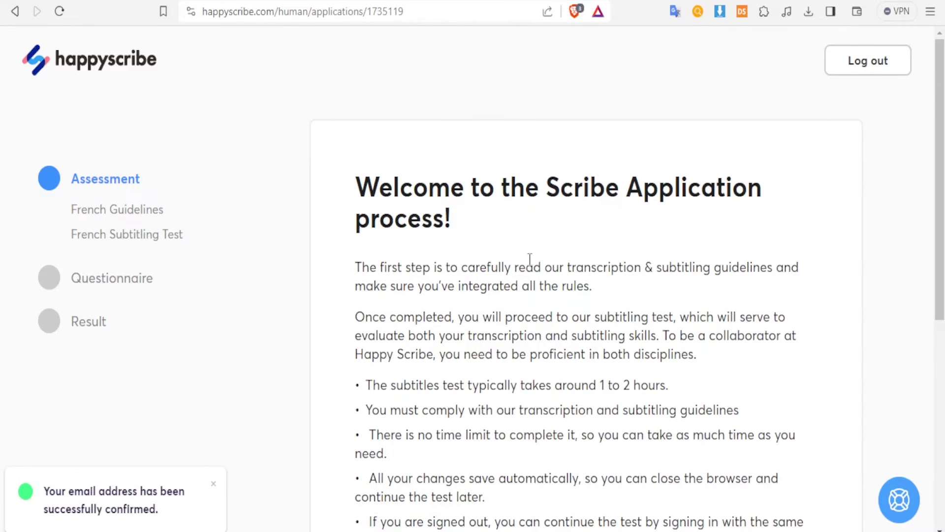
Read the application intro, highlighting the 'In this test' heading and proofreading bullet.
scroll(530, 259, "down", 2)
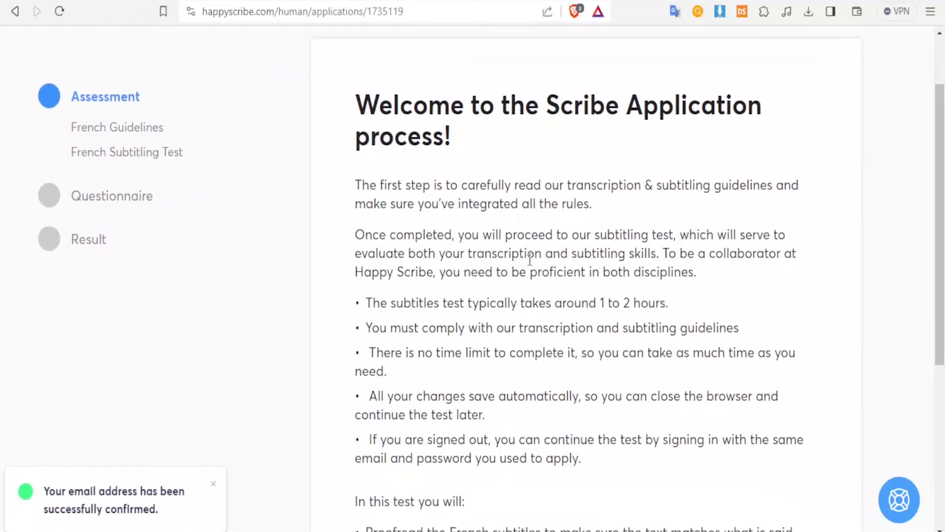
scroll(530, 260, "down", 2)
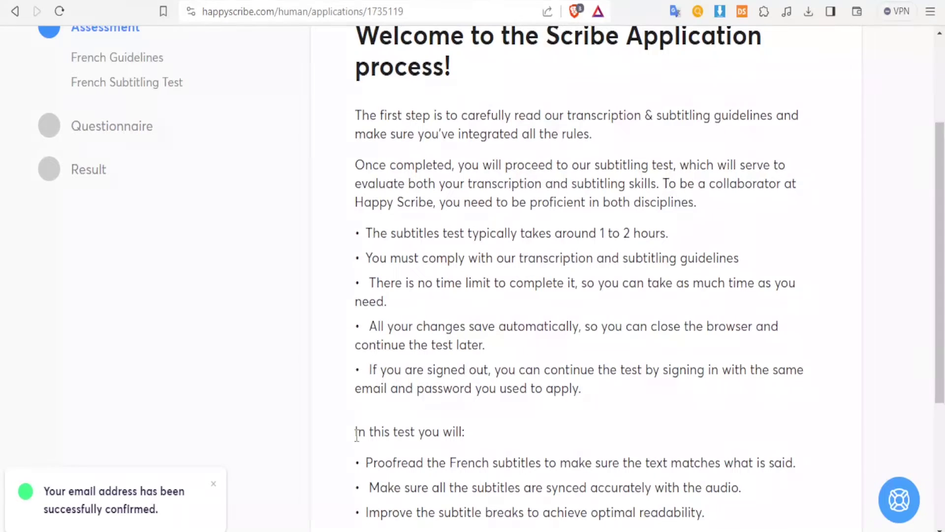
left_click_drag(356, 435, 432, 432)
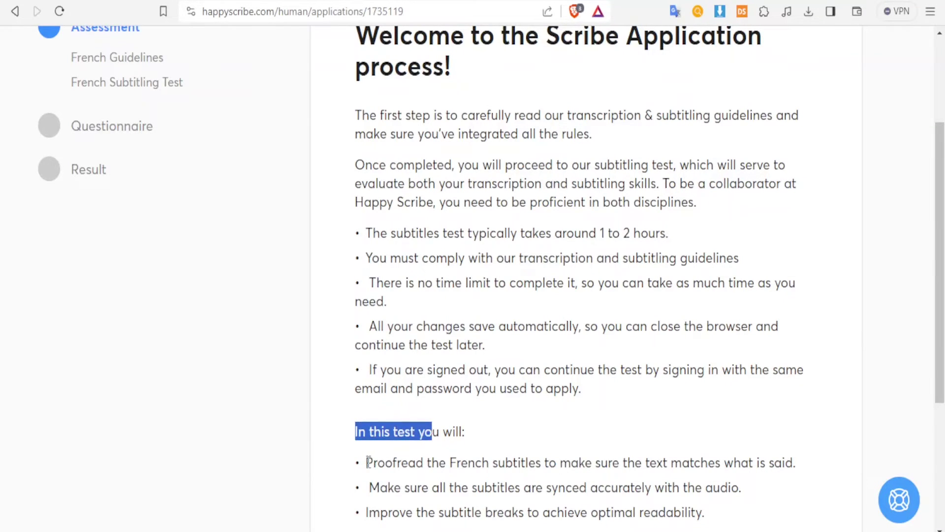
left_click_drag(367, 463, 786, 462)
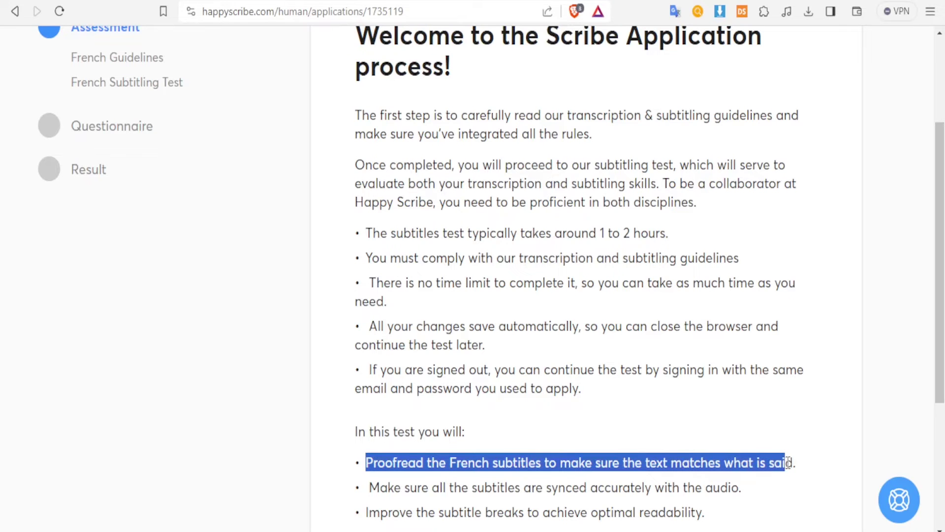
scroll(943, 382, "down", 2)
scroll(943, 381, "down", 2)
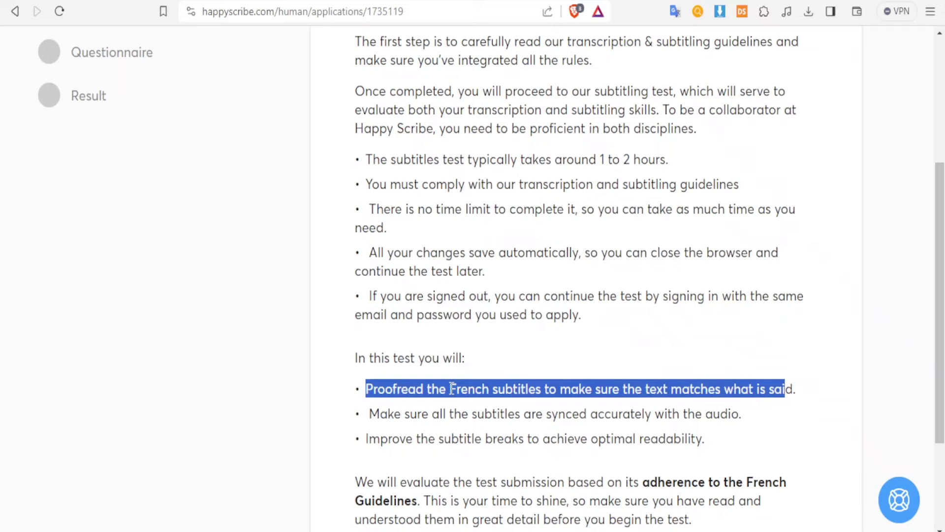
Highlight the French subtitle-syncing and subtitle-break bullets, then go to the French guidelines.
left_click_drag(450, 389, 491, 389)
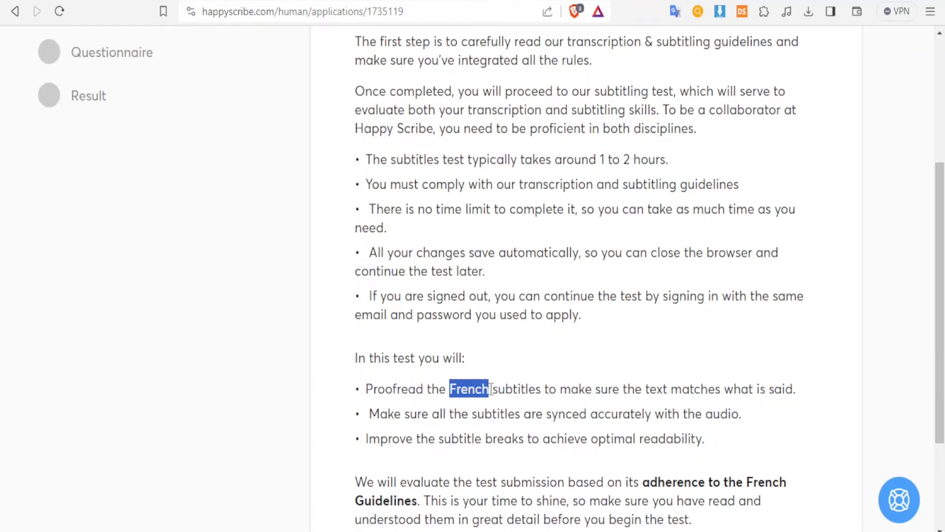
left_click_drag(370, 413, 744, 425)
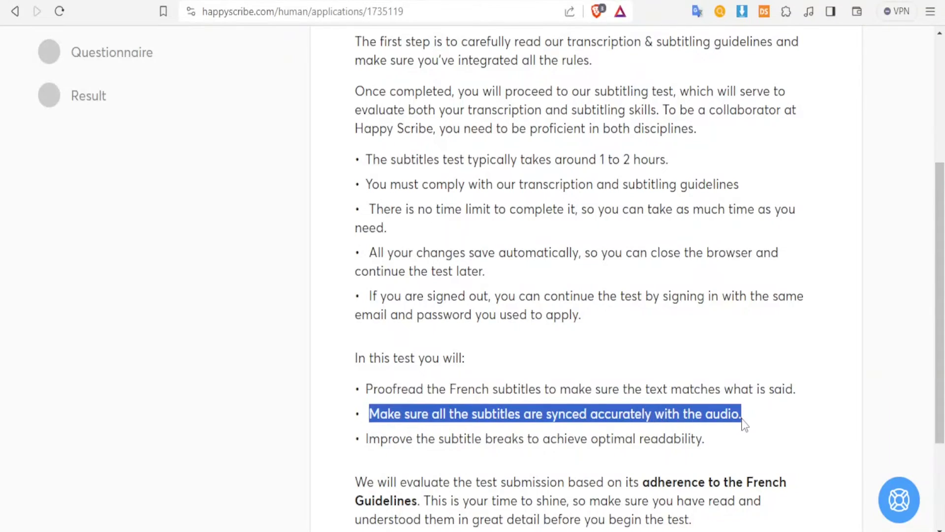
left_click_drag(369, 439, 712, 440)
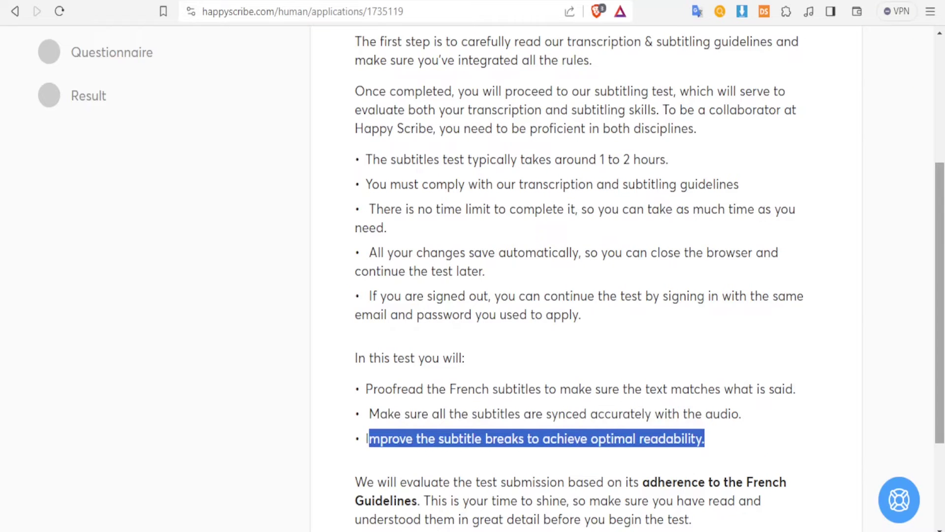
left_click_drag(941, 199, 943, 290)
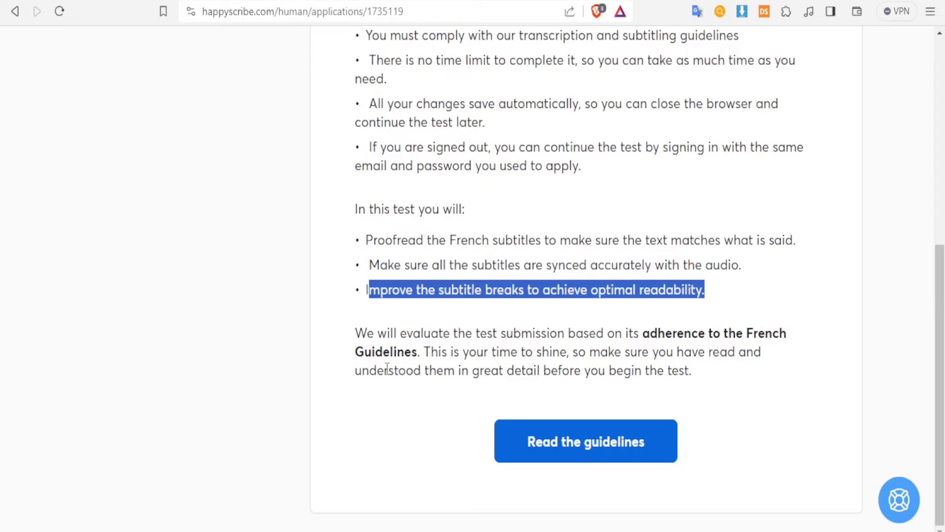
left_click(575, 450)
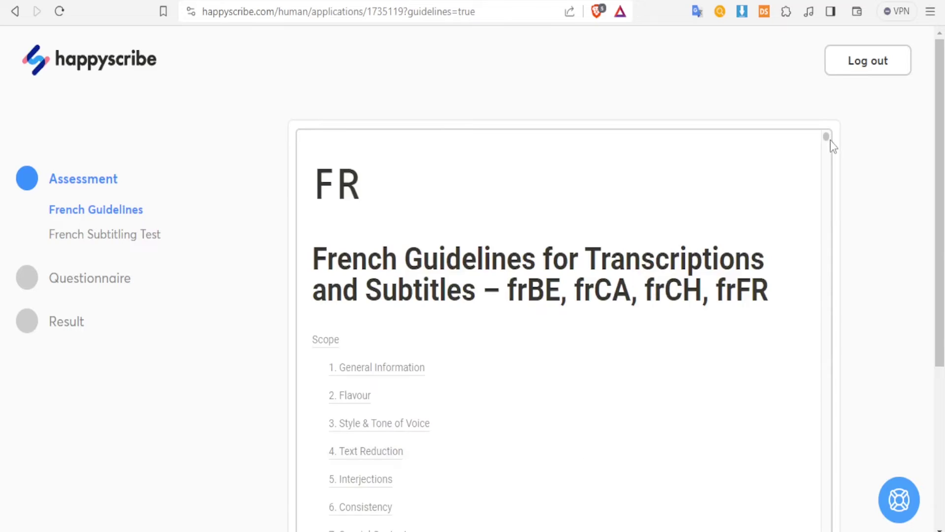
Scroll through the French guidelines and tick 'I have read and understood the guidelines'.
left_click_drag(829, 144, 826, 149)
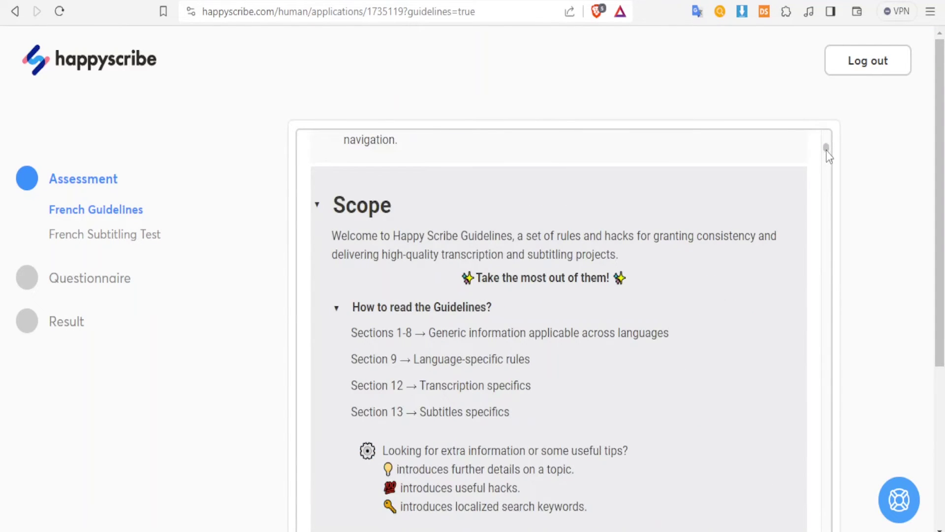
left_click_drag(826, 149, 827, 361)
scroll(507, 443, "down", 5)
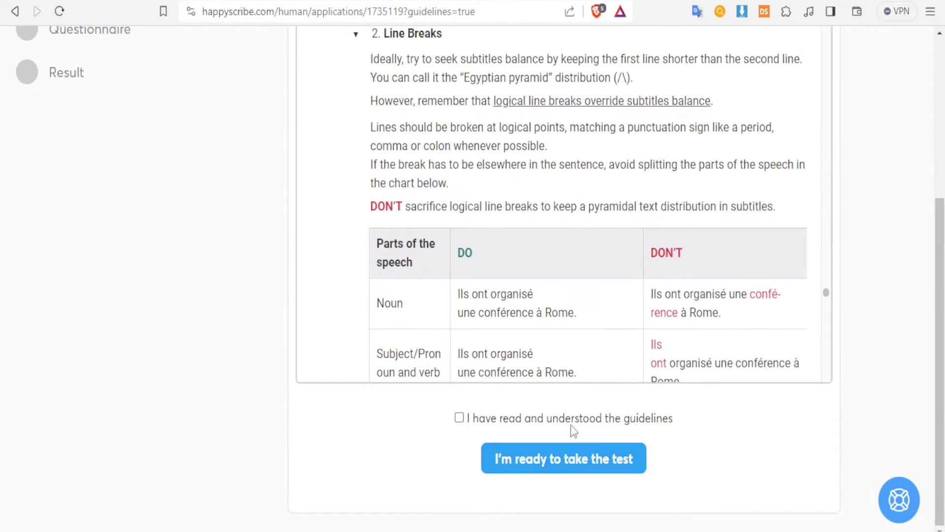
left_click(459, 418)
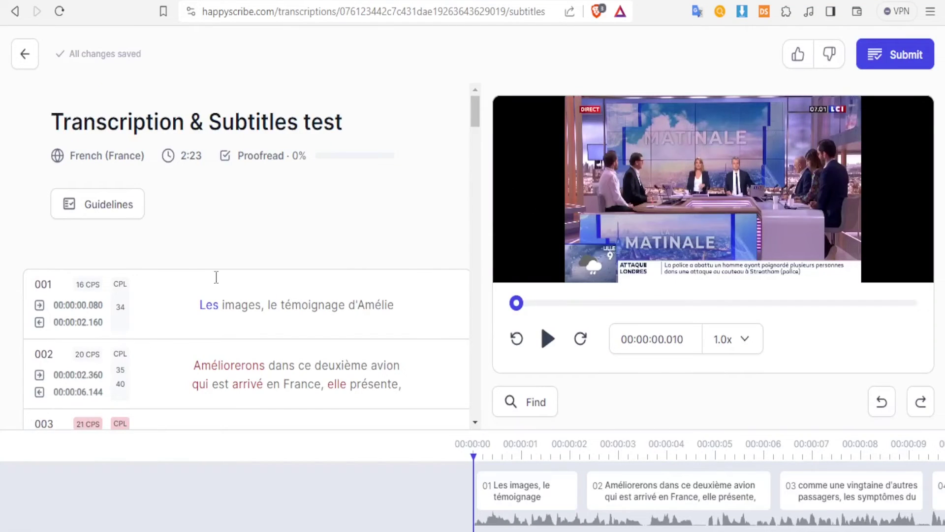
Start the Transcription & Subtitles test and play the 2:23 French video.
mouse_move(203, 316)
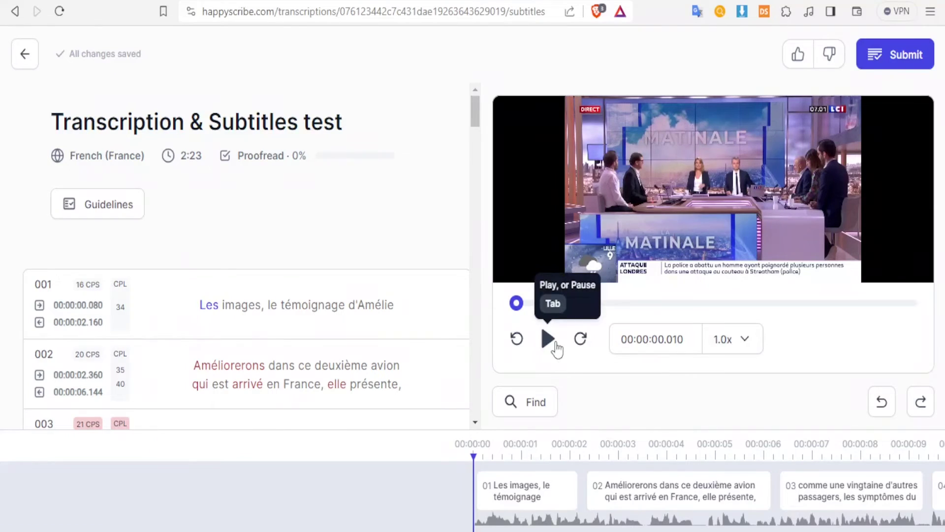
mouse_move(448, 339)
left_click(548, 339)
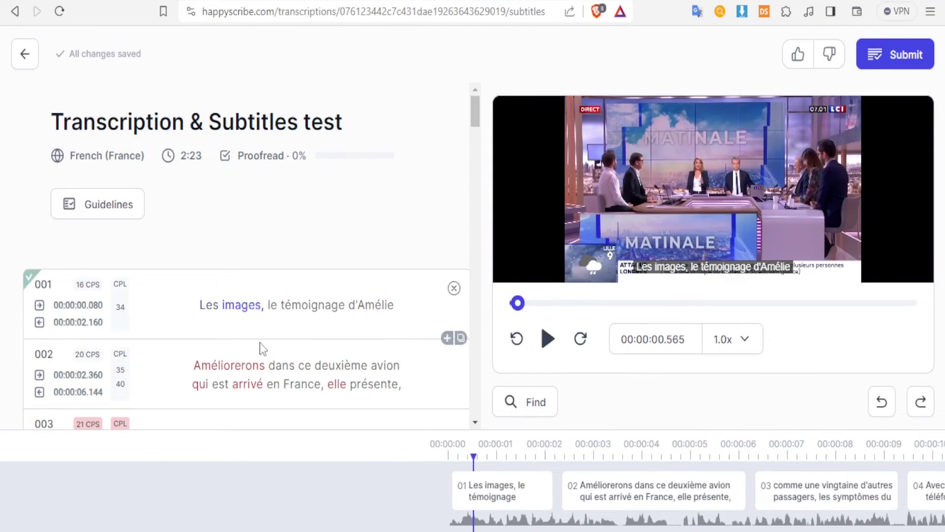
Correct 'images' to 'image' in subtitle 001 and submit the test.
key("Delete")
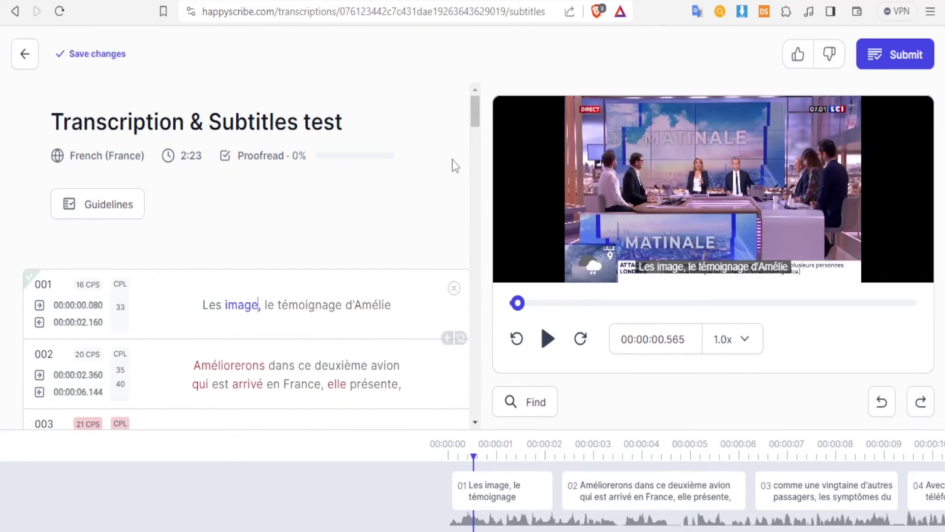
left_click(300, 364)
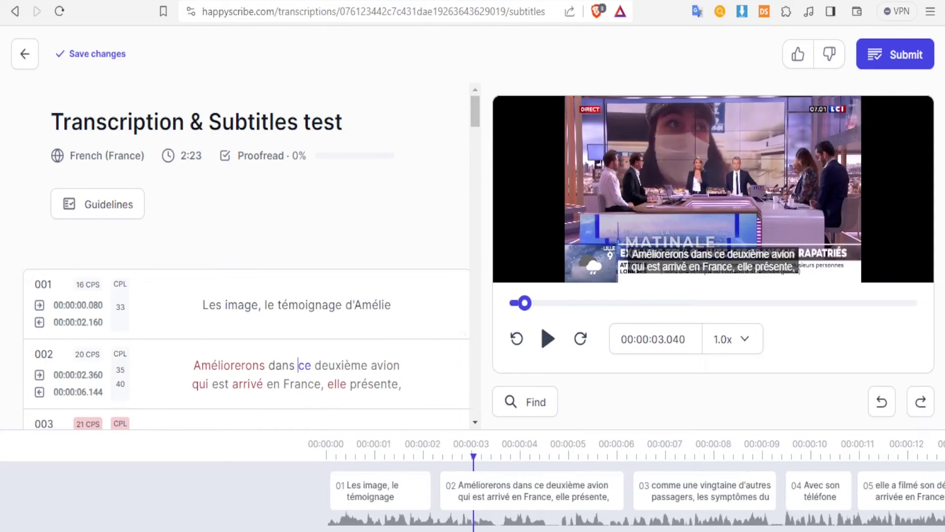
left_click(897, 66)
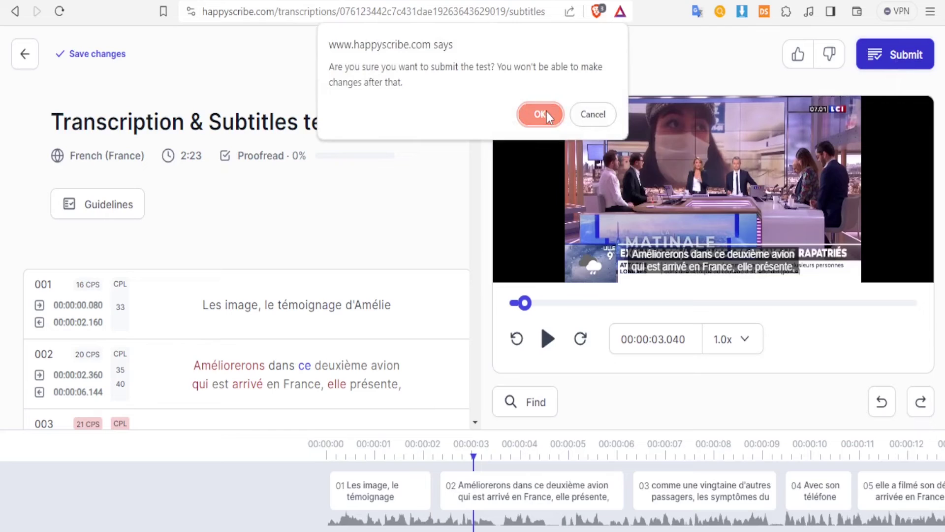
Confirm the French test submission and submit the questionnaire with Subtitling/Captioning and 10 years or more.
left_click(529, 119)
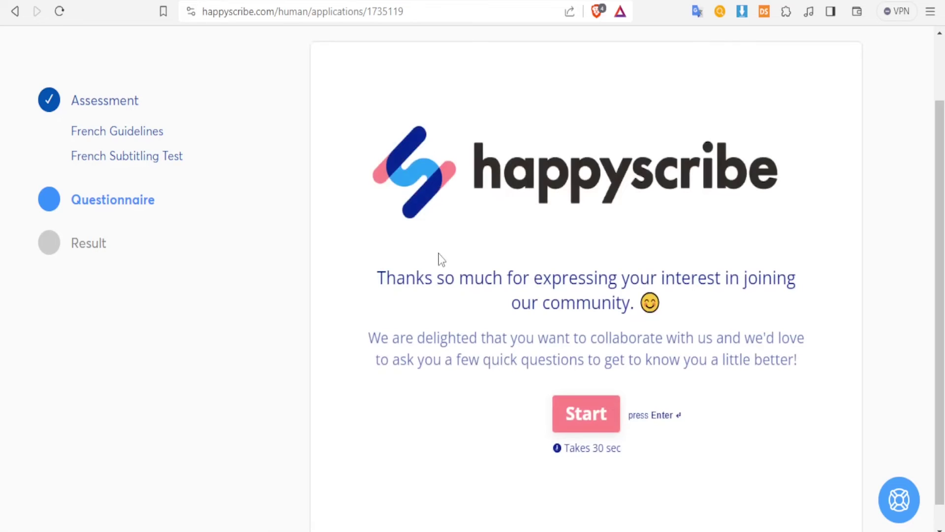
left_click(601, 418)
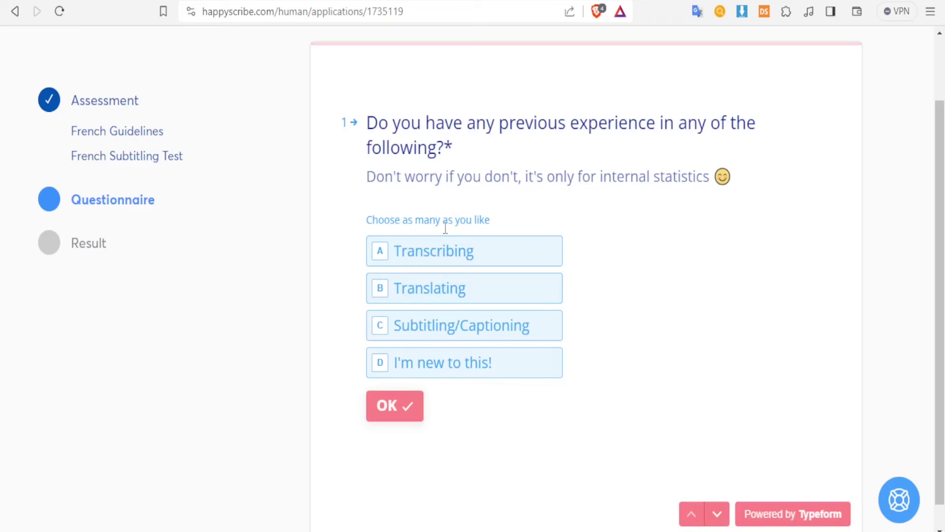
left_click(419, 338)
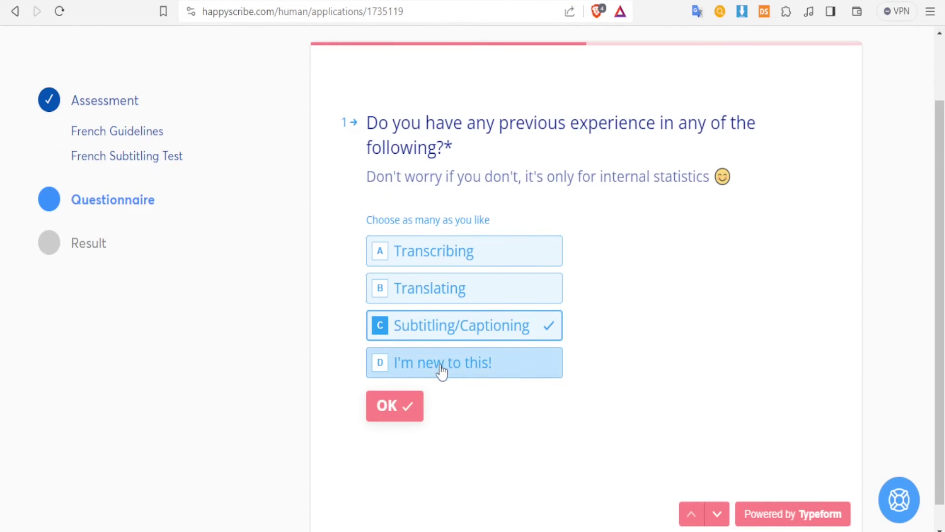
key("Return")
left_click(571, 367)
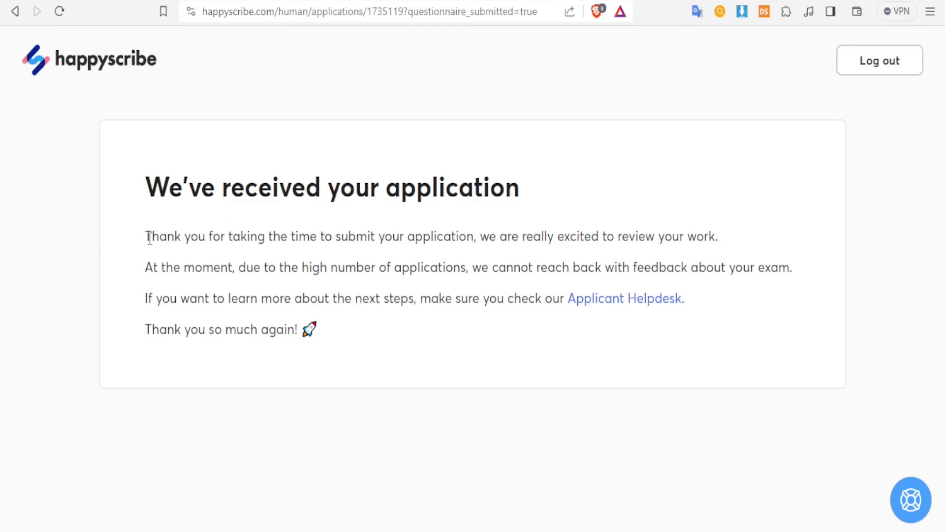
Highlight the thank-you confirmation text, then switch to the Work At Happy Scribe careers page.
left_click_drag(149, 237, 571, 232)
left_click_drag(679, 215, 706, 232)
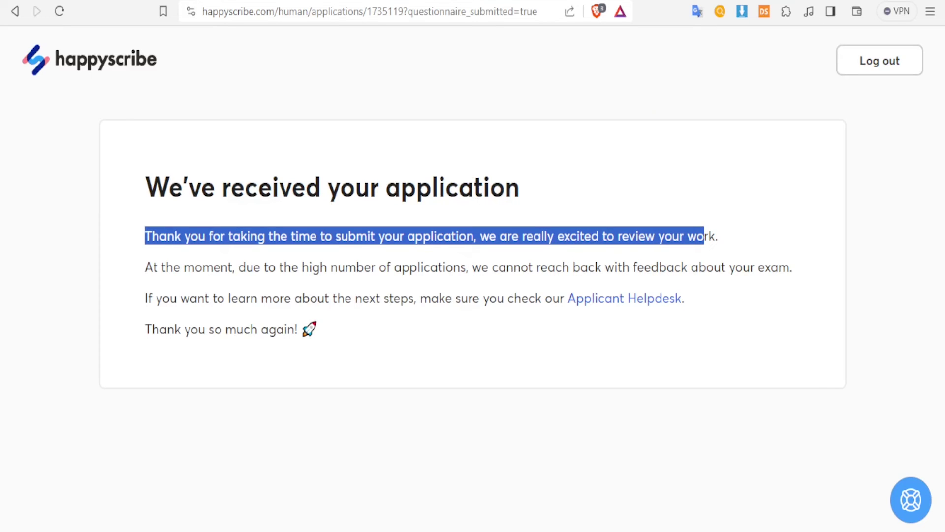
mouse_move(423, 529)
left_click(424, 467)
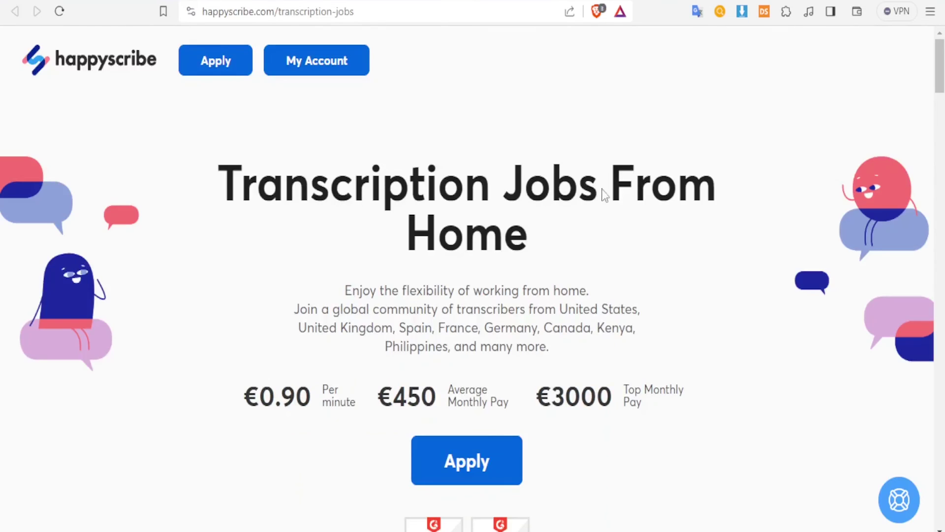
Review the €0.90-per-minute pay figures and freelancer sign-up form, then return to the Well done! page.
left_click_drag(259, 399, 483, 387)
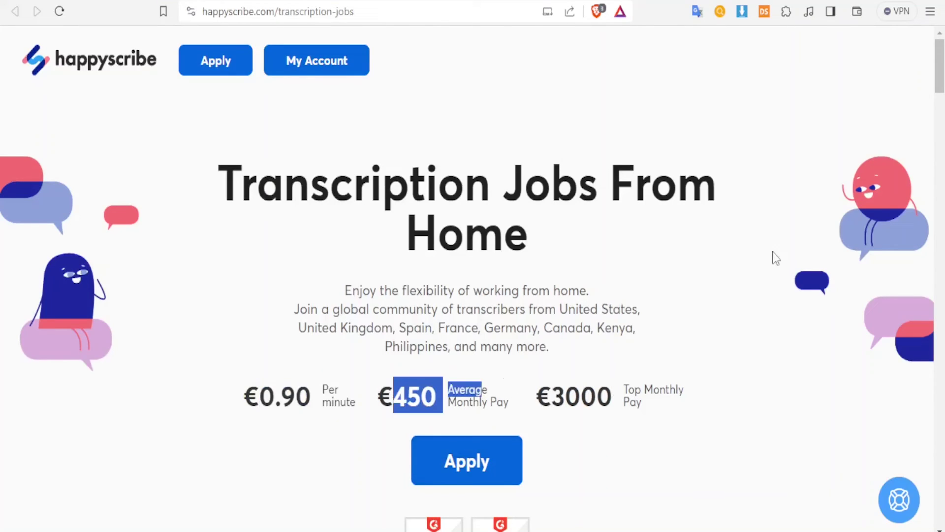
scroll(619, 363, "down", 2)
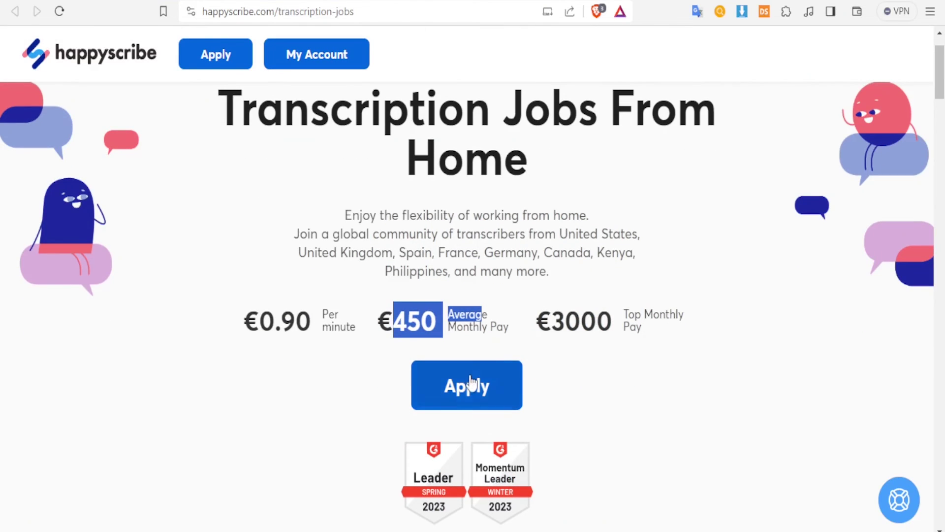
left_click(471, 384)
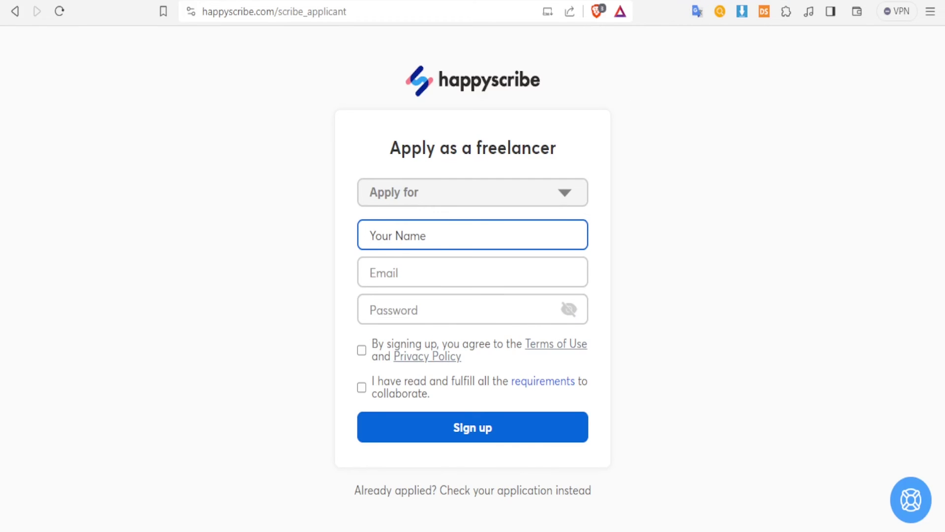
left_click(423, 473)
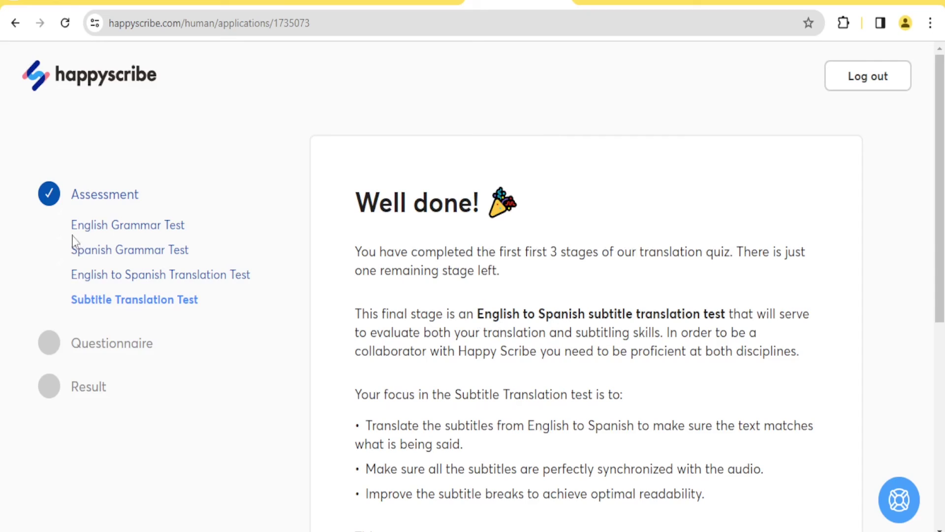
left_click_drag(69, 229, 143, 230)
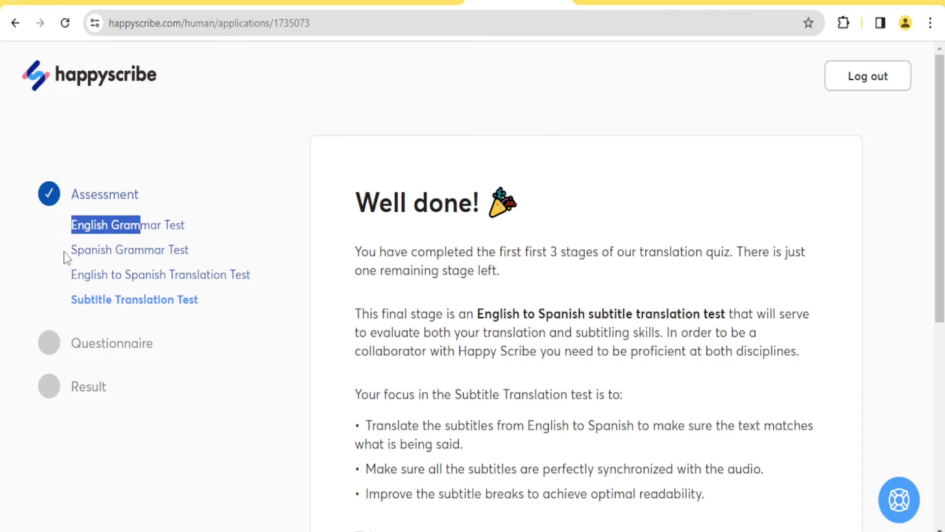
left_click_drag(68, 254, 143, 251)
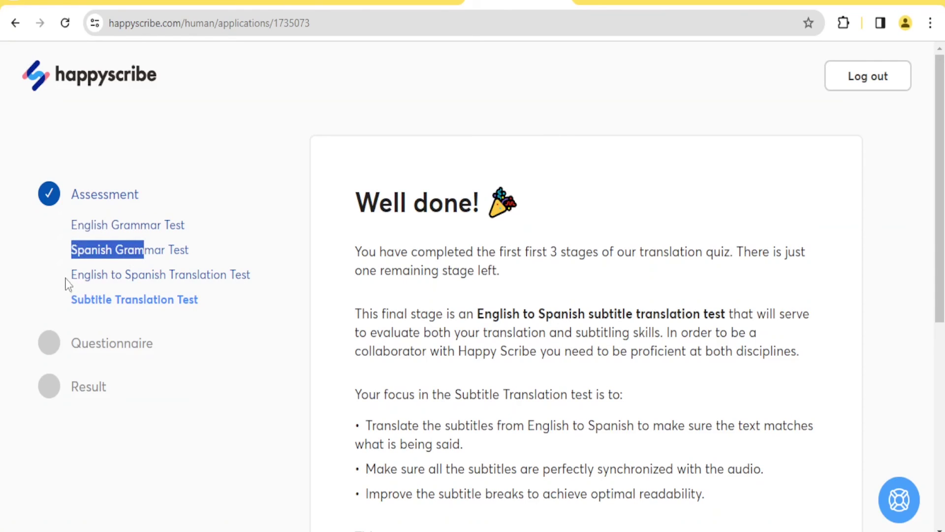
left_click_drag(68, 284, 222, 277)
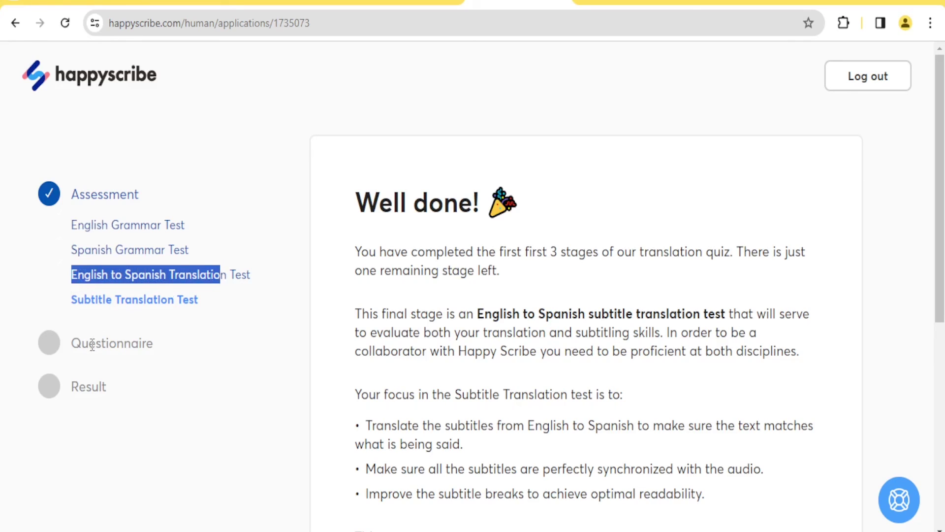
left_click(109, 302)
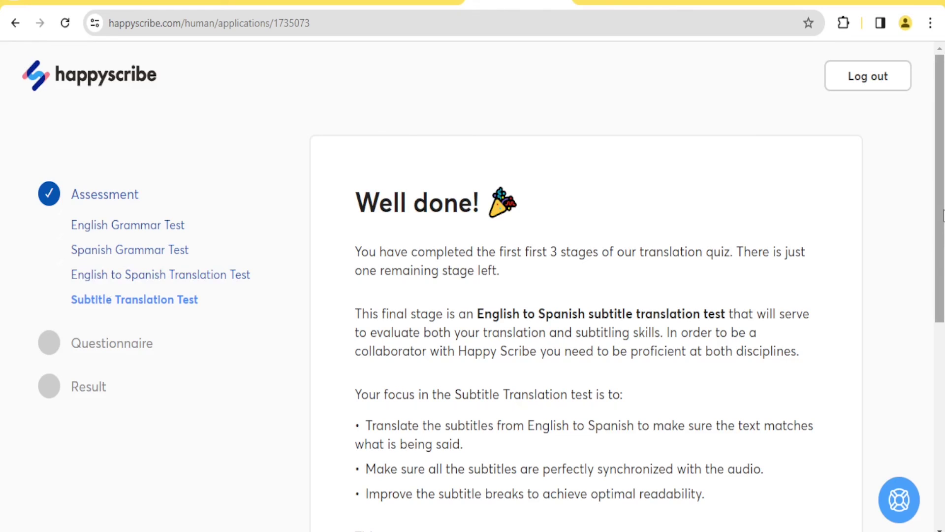
left_click_drag(941, 210, 941, 362)
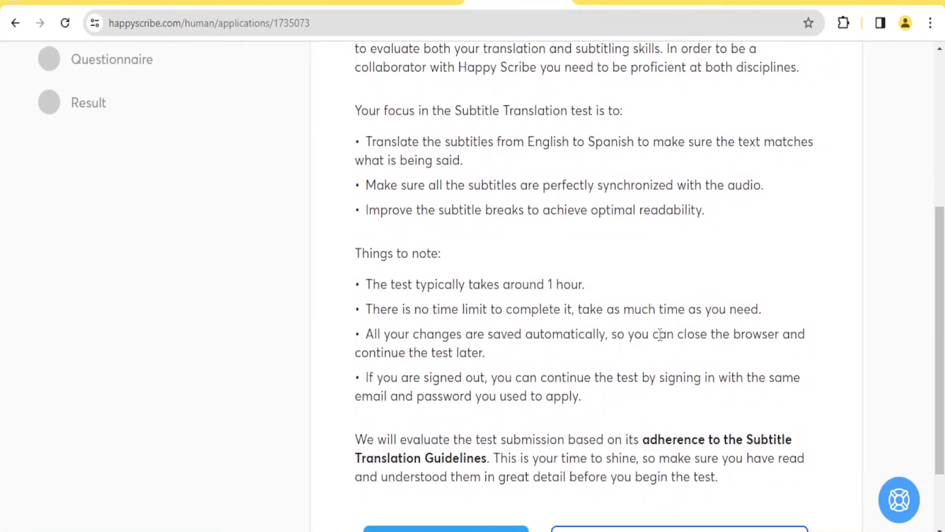
left_click_drag(596, 290, 364, 290)
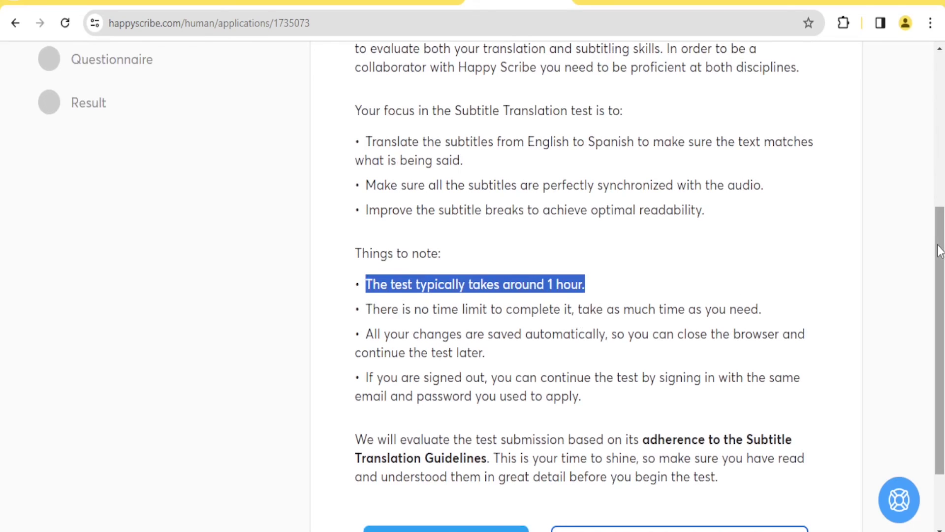
left_click_drag(941, 236, 941, 288)
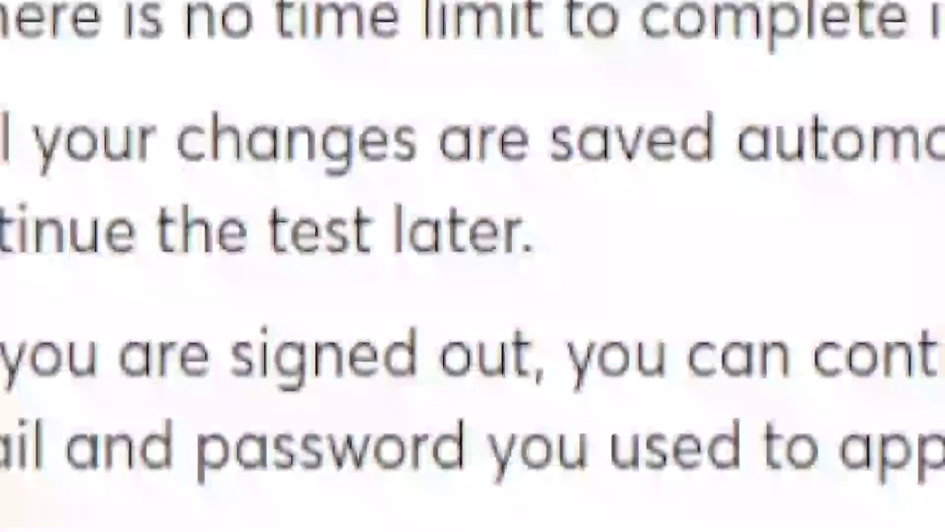
Start the English-to-Spanish subtitle translation test and submit it, confirming the dialog.
left_click(439, 452)
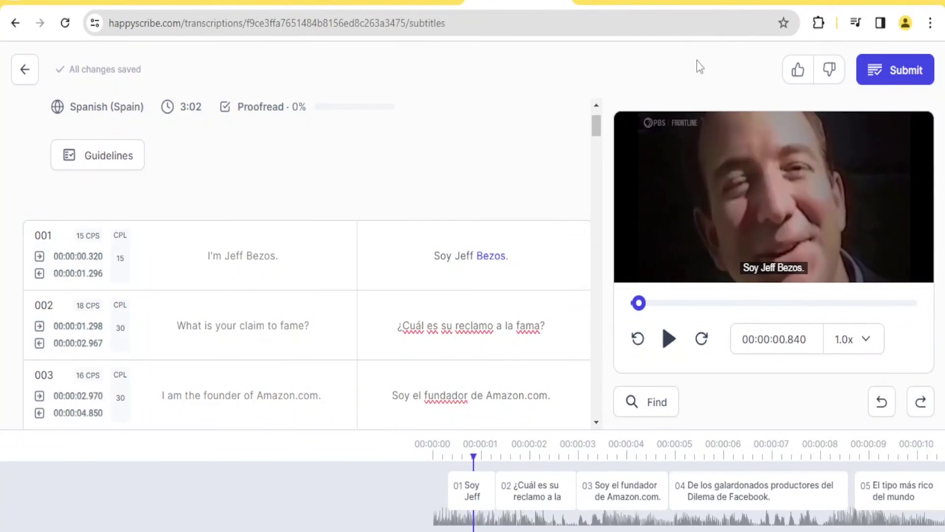
left_click(892, 70)
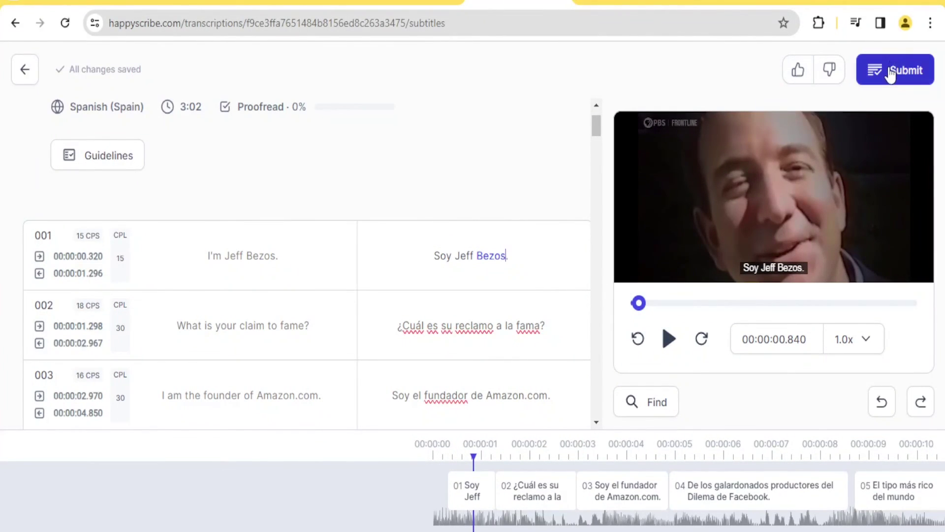
left_click(539, 146)
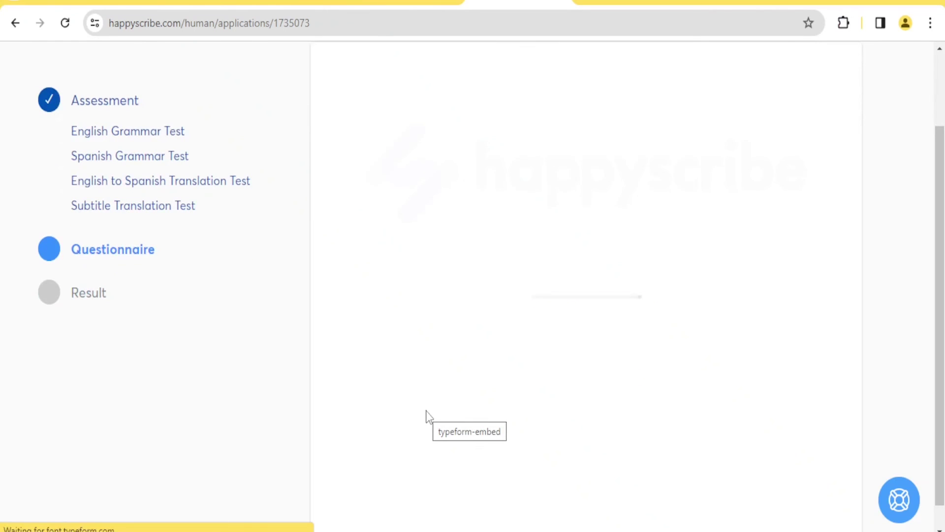
Switch to the Notion Work At Happy Scribe tab and scroll up to the team member bios.
key("ctrl+Tab")
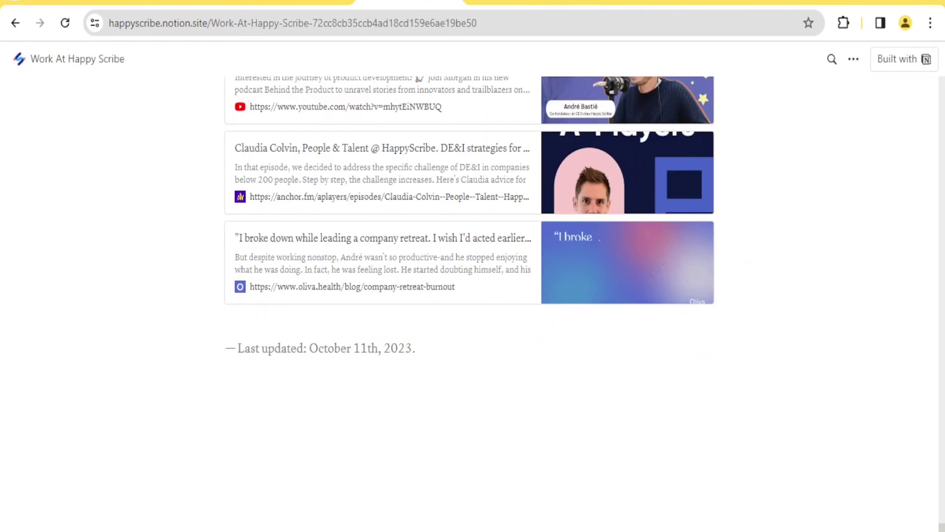
scroll(841, 228, "up", 15)
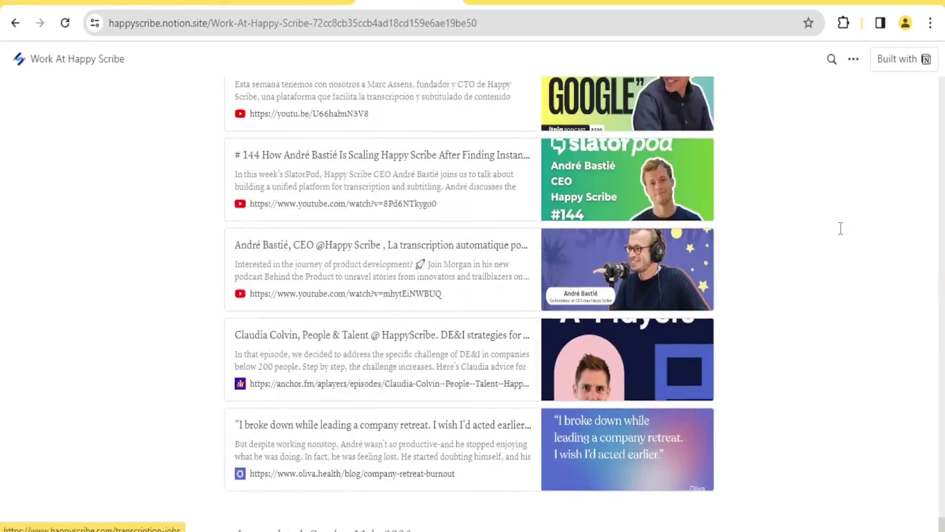
scroll(841, 228, "up", 15)
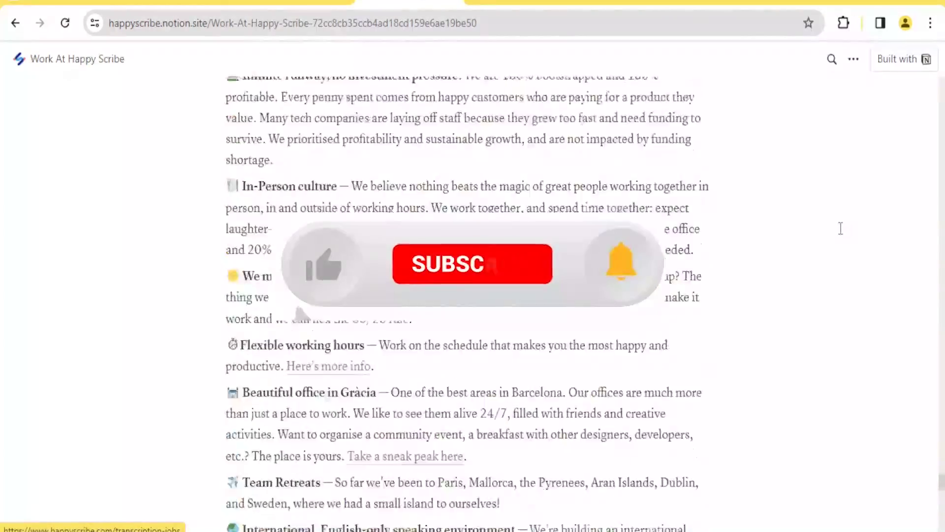
scroll(841, 228, "up", 15)
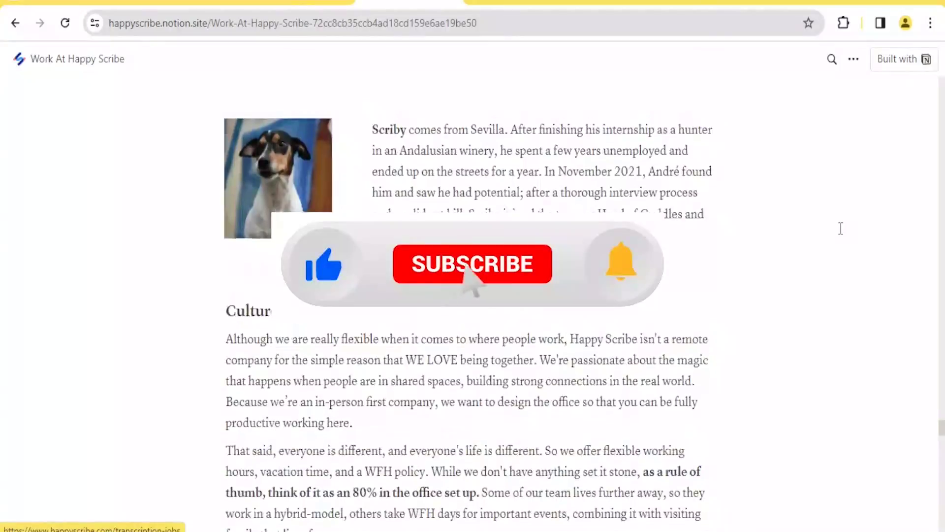
scroll(841, 227, "up", 15)
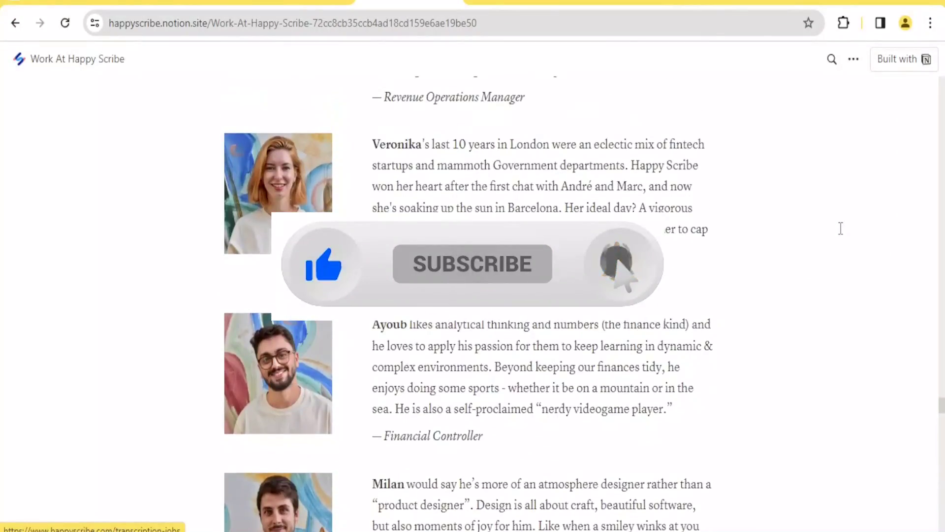
scroll(841, 228, "up", 5)
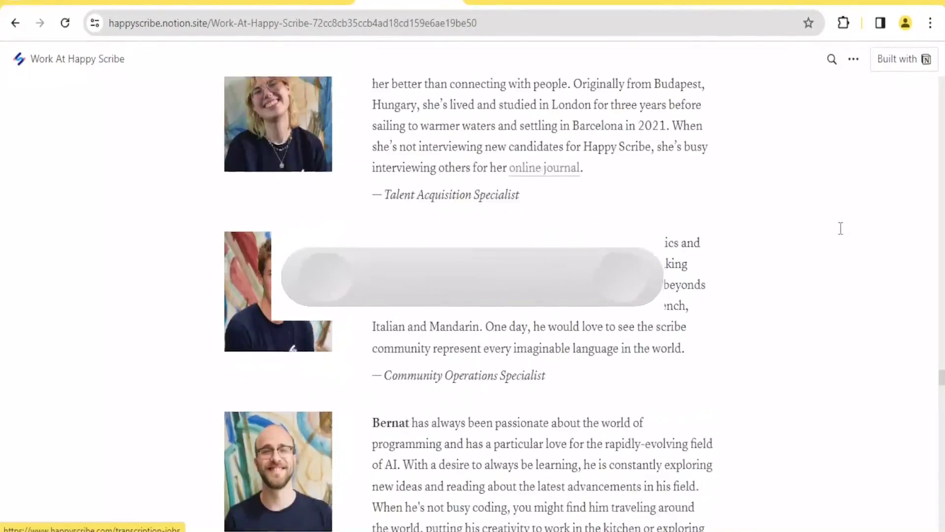